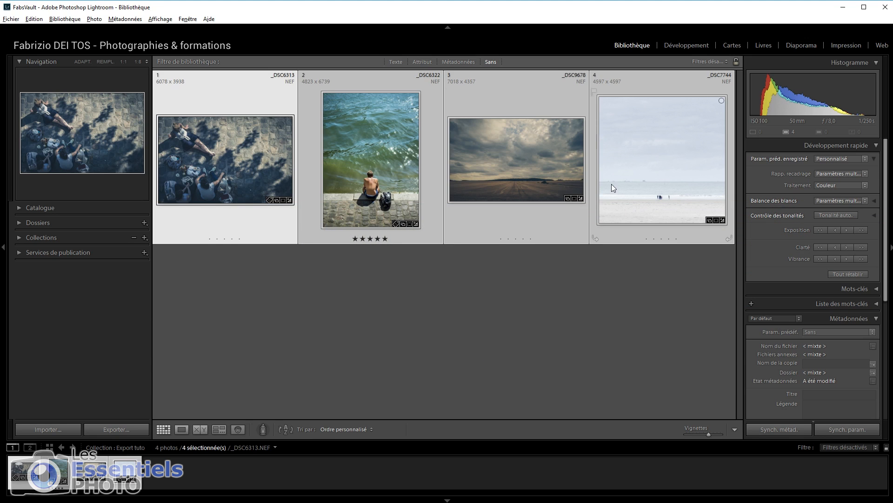
# - Open the export settings for the four selected photos and open the watermark editor from the watermark options
pyautogui.click(118, 430)
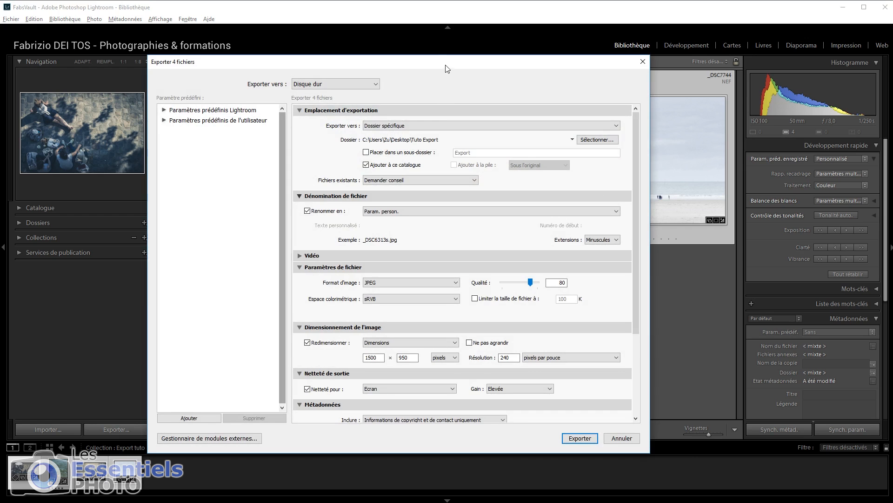
pyautogui.moveTo(447, 65); pyautogui.dragTo(483, 64)
pyautogui.moveTo(672, 148); pyautogui.dragTo(673, 254)
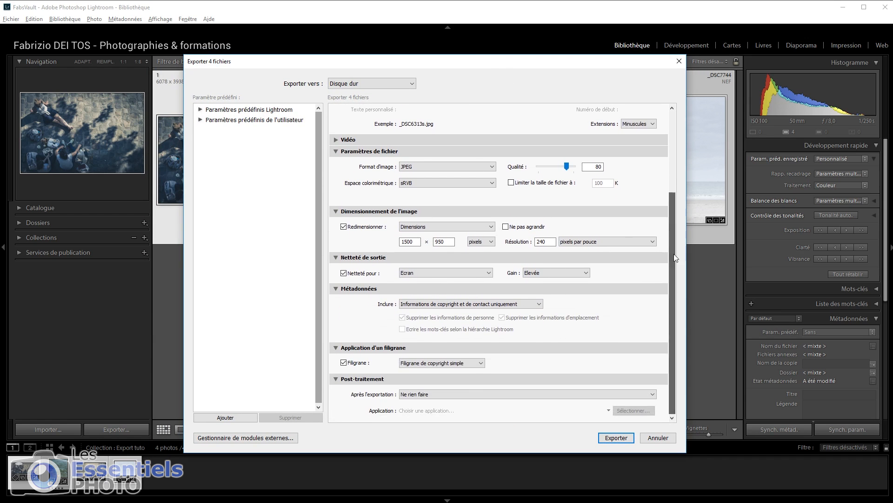
pyautogui.click(427, 364)
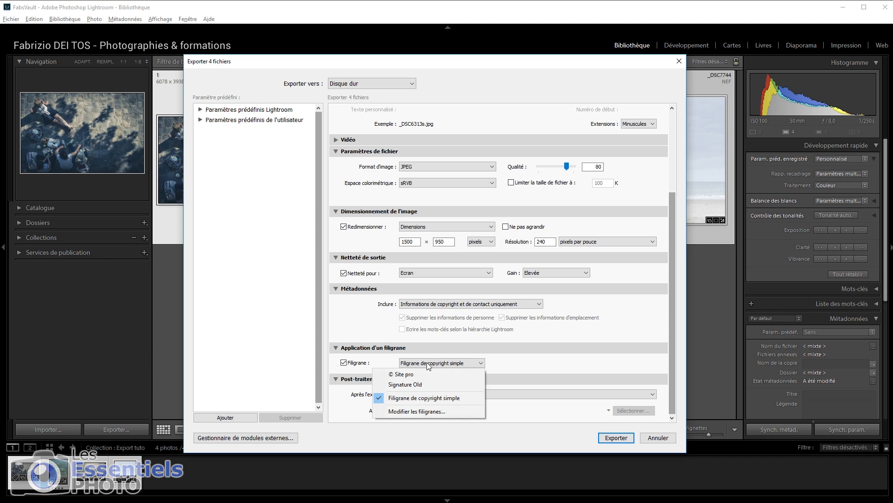
pyautogui.click(421, 410)
pyautogui.moveTo(349, 48)
pyautogui.mouseDown()
pyautogui.moveTo(344, 40)
pyautogui.moveTo(355, 43)
pyautogui.mouseUp()
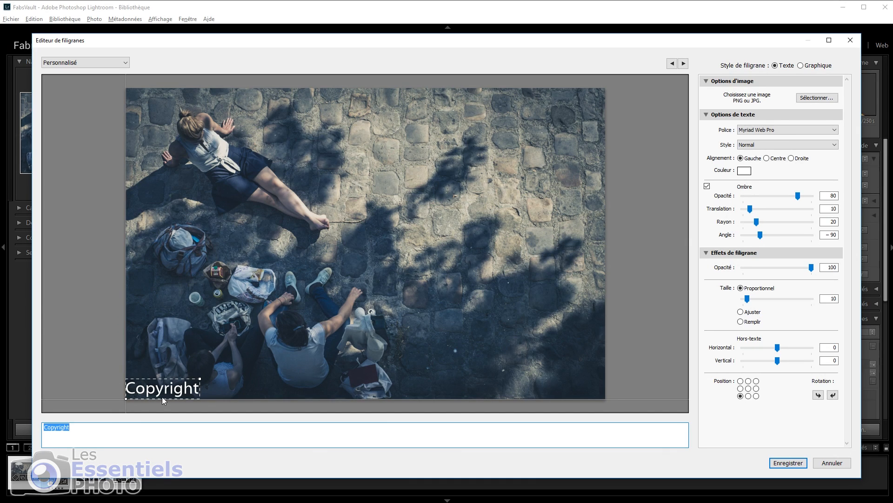
# - Replace the watermark text with "© Ma signature" and set its font to Bronze Script Personal Use
pyautogui.moveTo(70, 427); pyautogui.dragTo(41, 427)
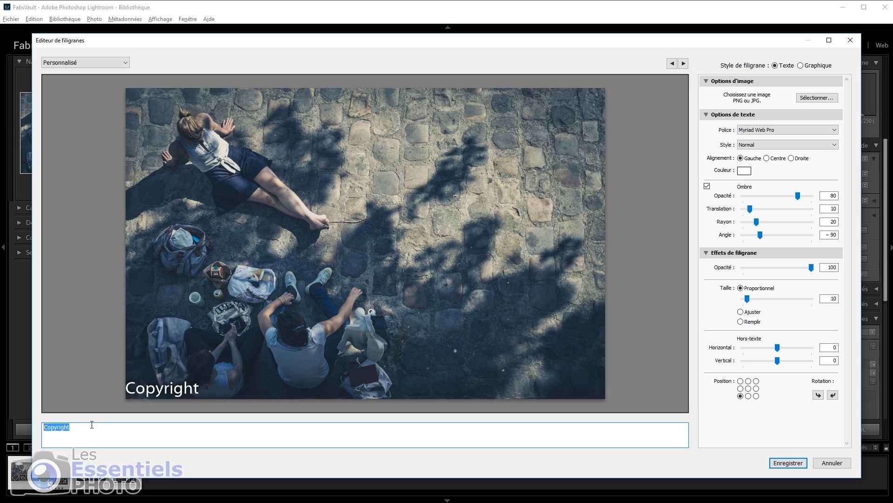
pyautogui.write('© Ma signature')
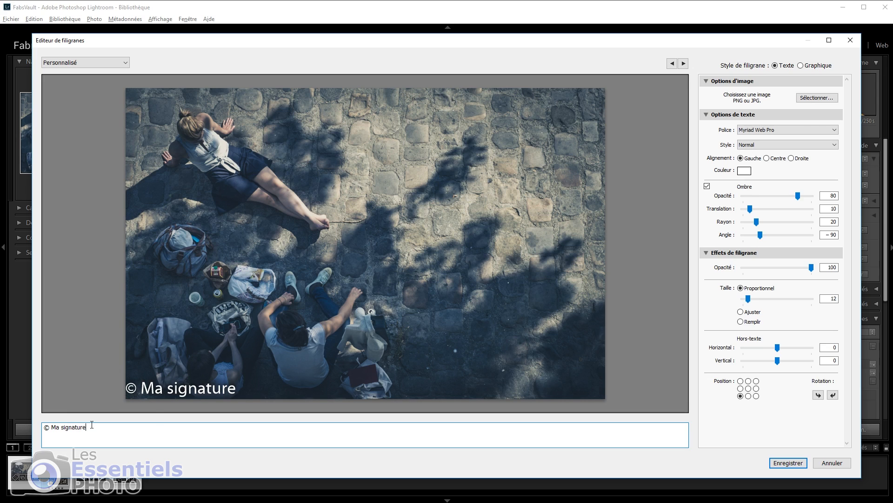
pyautogui.click(761, 132)
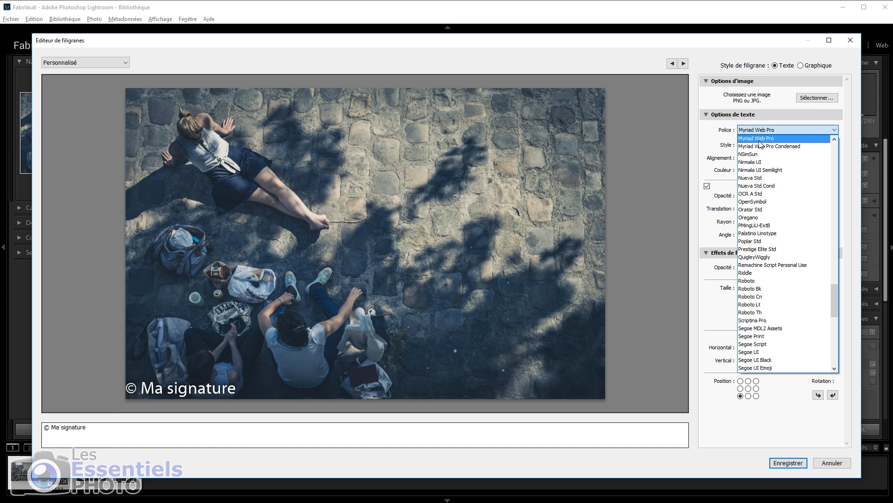
pyautogui.click(747, 280)
pyautogui.click(763, 132)
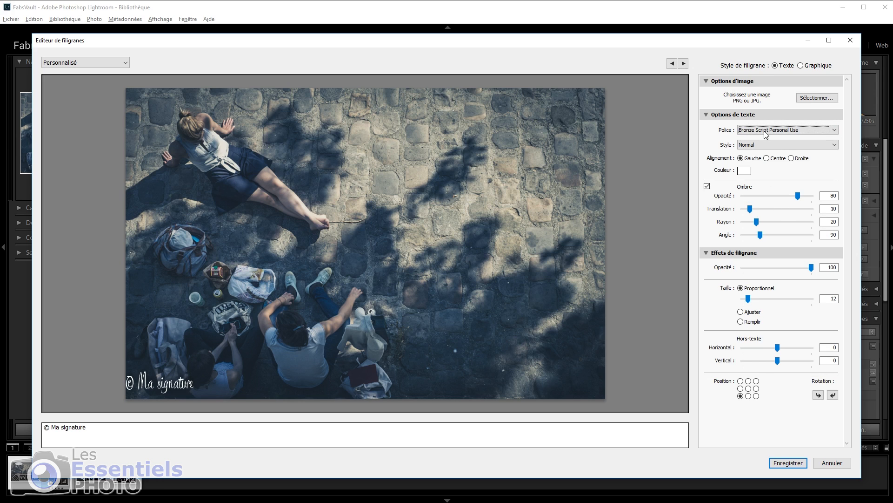
# - Try the Gras style on the watermark text and return it to Normal
pyautogui.click(765, 145)
pyautogui.click(790, 167)
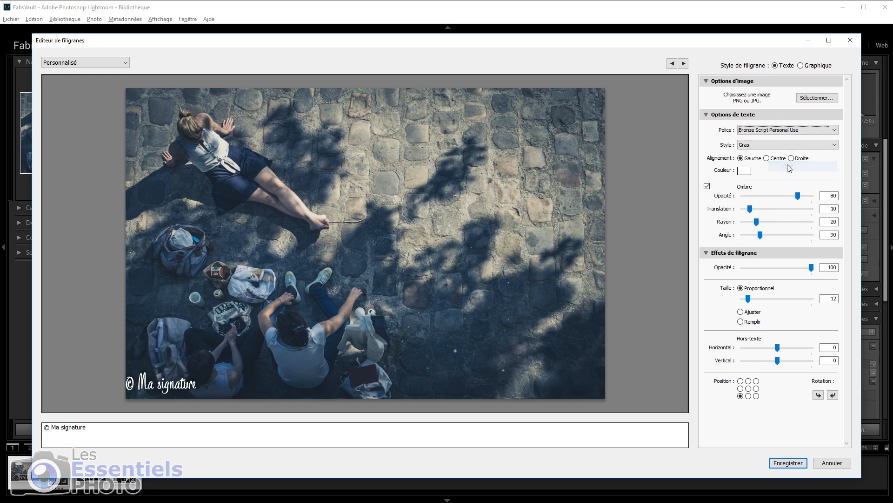
pyautogui.click(774, 145)
pyautogui.click(792, 156)
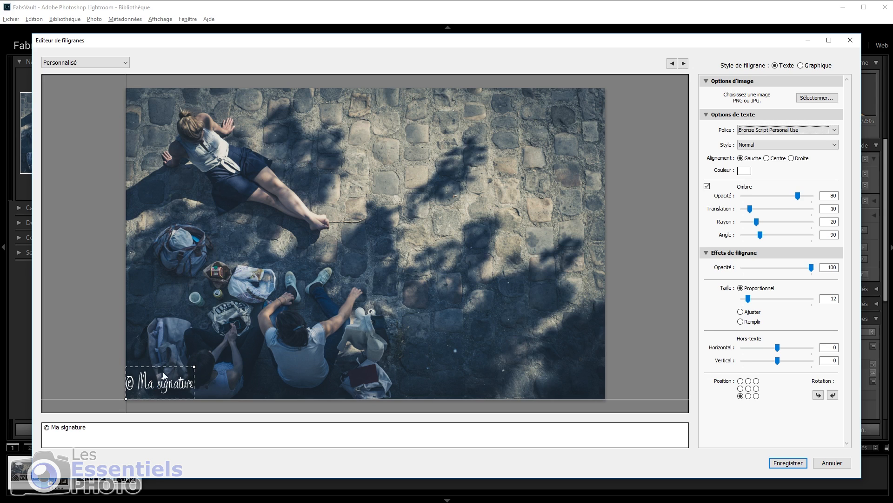
# - Try a light grey colour for the watermark text and return it to white
pyautogui.click(744, 172)
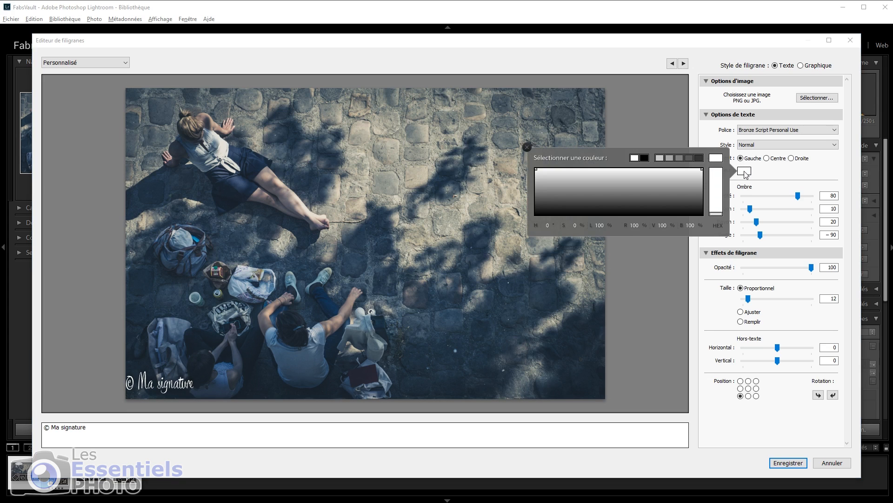
pyautogui.moveTo(671, 172); pyautogui.dragTo(606, 182)
pyautogui.moveTo(717, 202)
pyautogui.mouseDown()
pyautogui.moveTo(720, 182)
pyautogui.moveTo(721, 216)
pyautogui.mouseUp()
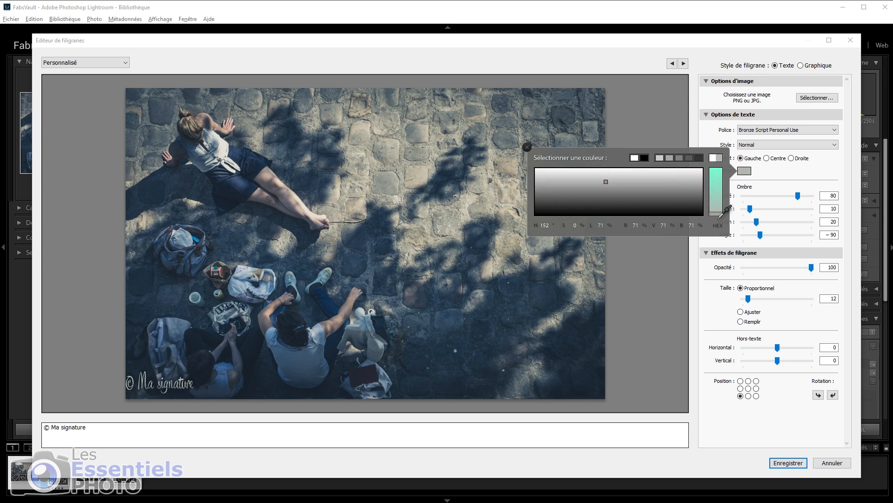
pyautogui.moveTo(606, 181); pyautogui.dragTo(624, 168)
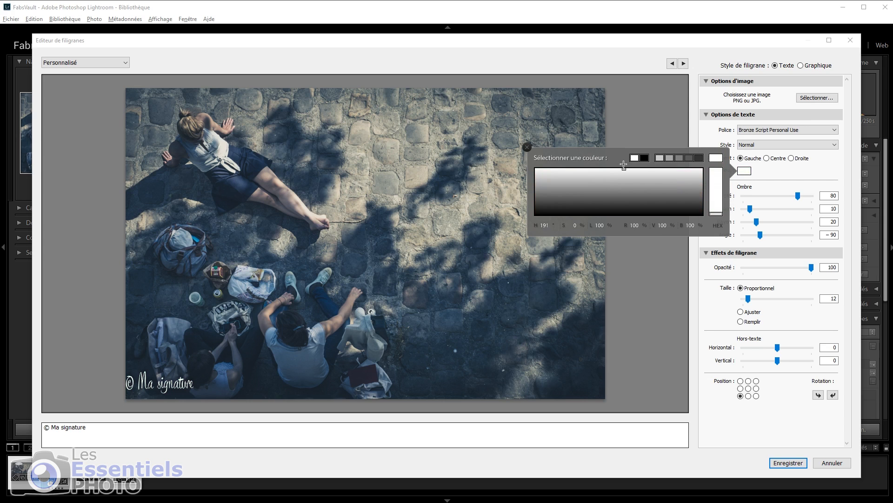
pyautogui.click(754, 174)
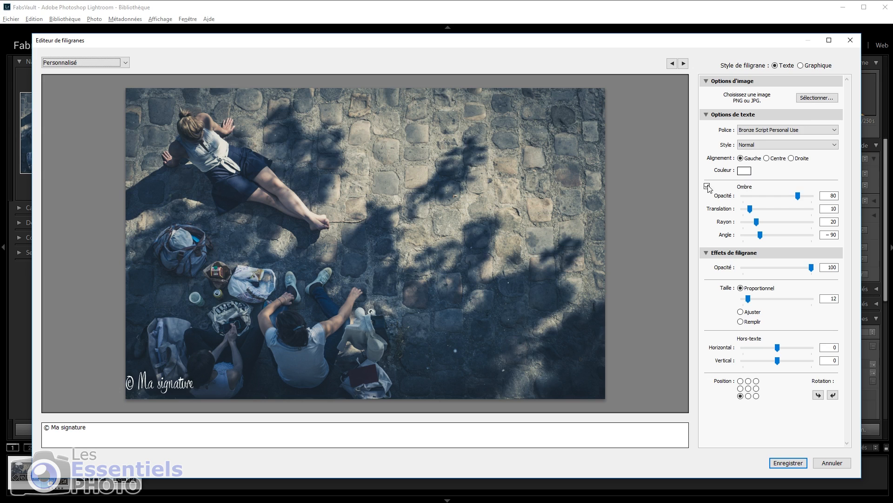
# - Turn the watermark's shadow off and on again, and test its opacity while leaving it at 100
pyautogui.click(708, 186)
pyautogui.click(707, 187)
pyautogui.moveTo(811, 268)
pyautogui.mouseDown()
pyautogui.moveTo(799, 268)
pyautogui.moveTo(812, 268)
pyautogui.mouseUp()
# - Try a watermark size of 15 and the Ajuster and Remplir modes, and return to Proportionnel at 12
pyautogui.moveTo(749, 298)
pyautogui.mouseDown()
pyautogui.moveTo(772, 300)
pyautogui.moveTo(752, 305)
pyautogui.mouseUp()
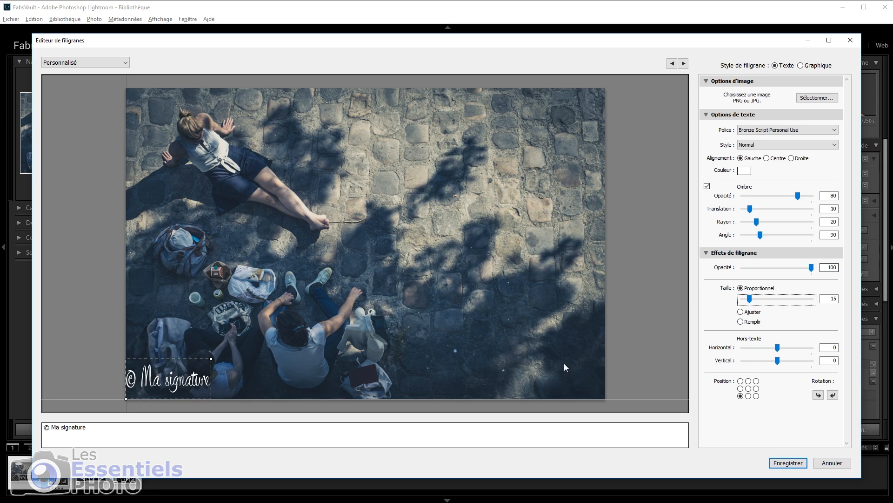
pyautogui.click(740, 312)
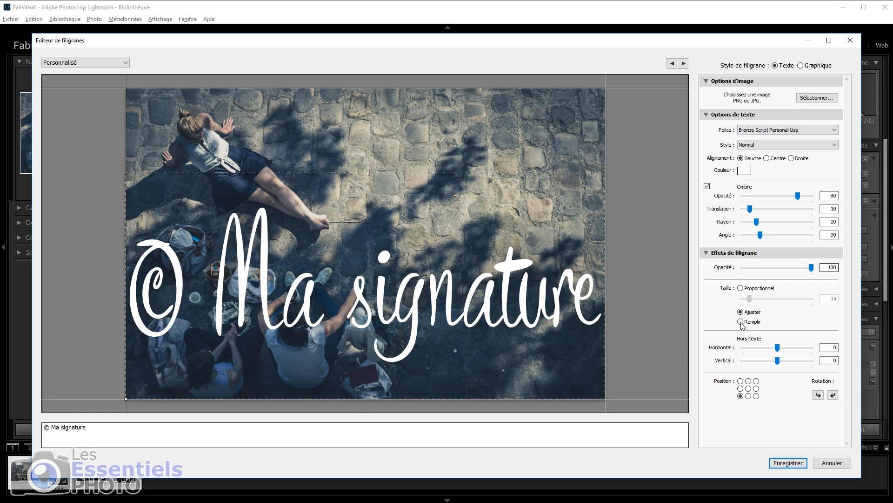
pyautogui.click(740, 321)
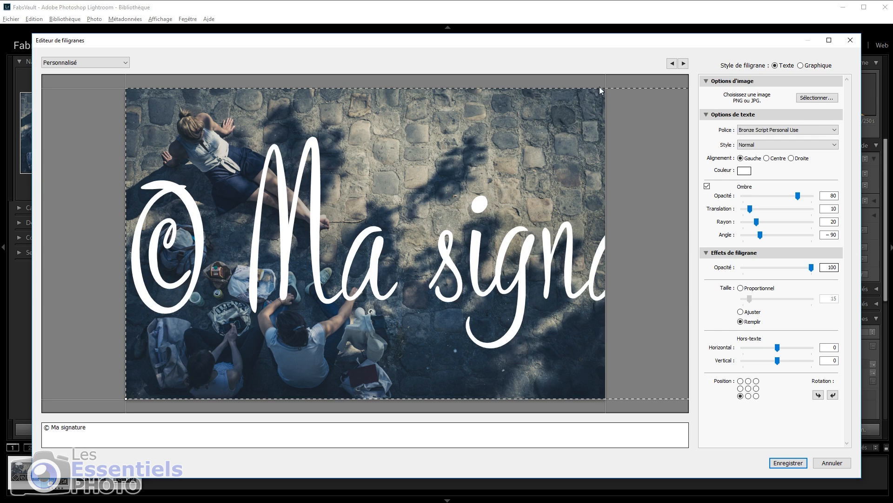
pyautogui.click(741, 289)
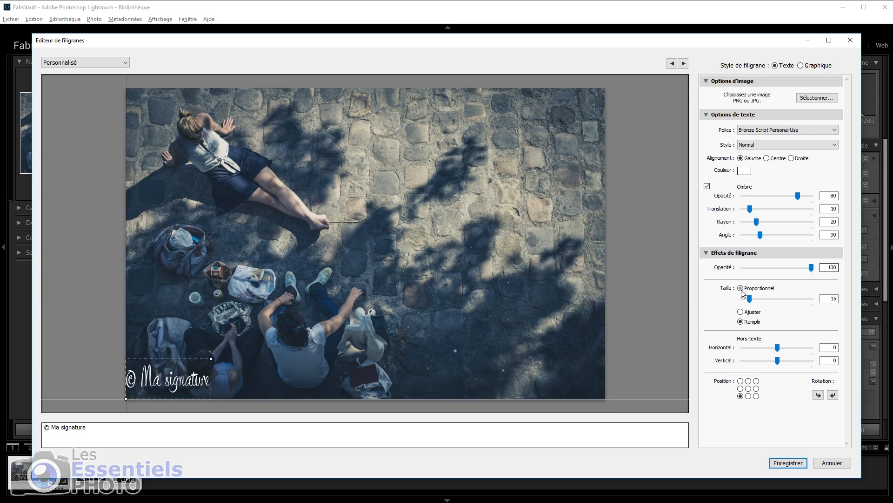
pyautogui.moveTo(750, 299); pyautogui.dragTo(748, 298)
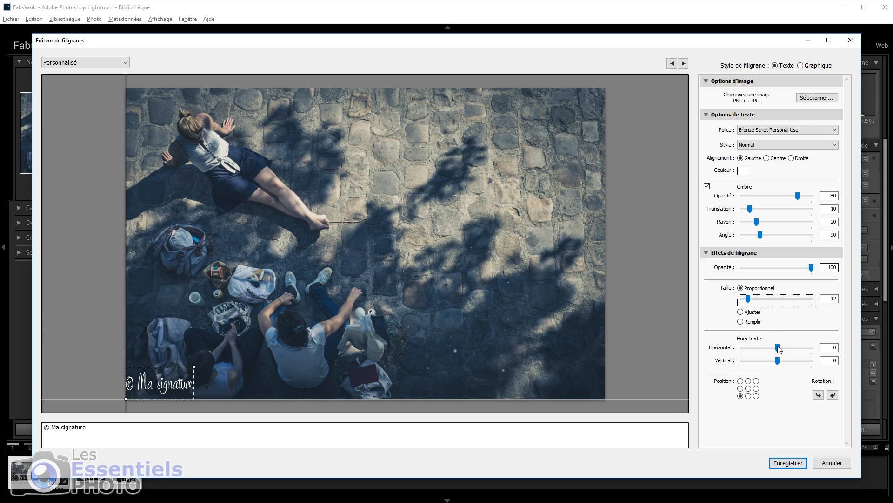
# - Set the watermark's horizontal and vertical insets to 1 and anchor it at the photo's lower-right corner
pyautogui.moveTo(777, 348); pyautogui.dragTo(780, 347)
pyautogui.moveTo(778, 361); pyautogui.dragTo(782, 361)
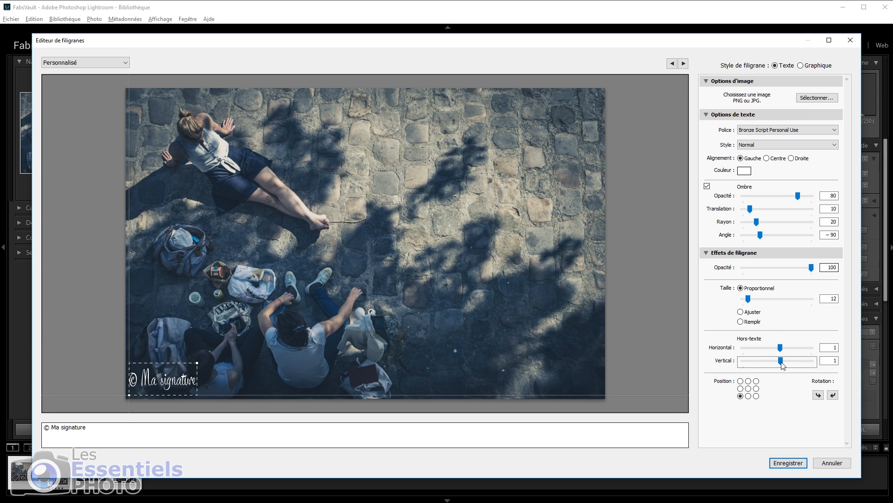
pyautogui.click(756, 381)
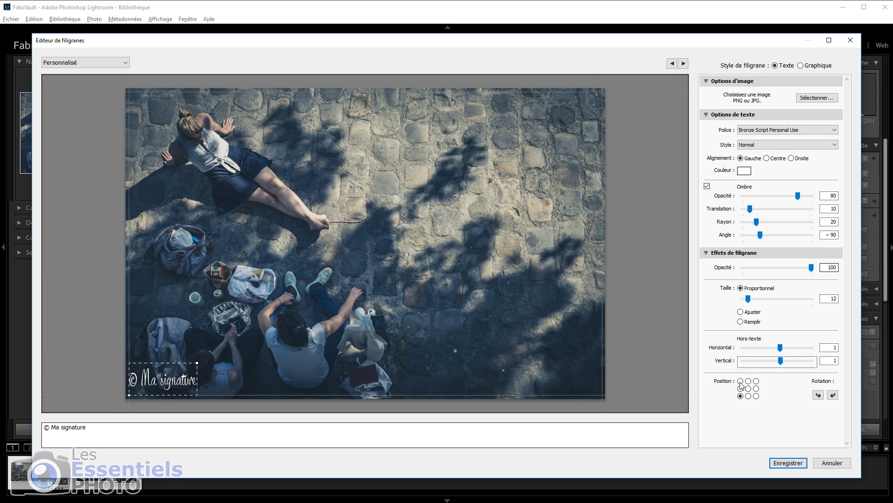
pyautogui.click(756, 389)
pyautogui.click(756, 396)
pyautogui.click(748, 396)
pyautogui.click(748, 389)
pyautogui.click(756, 396)
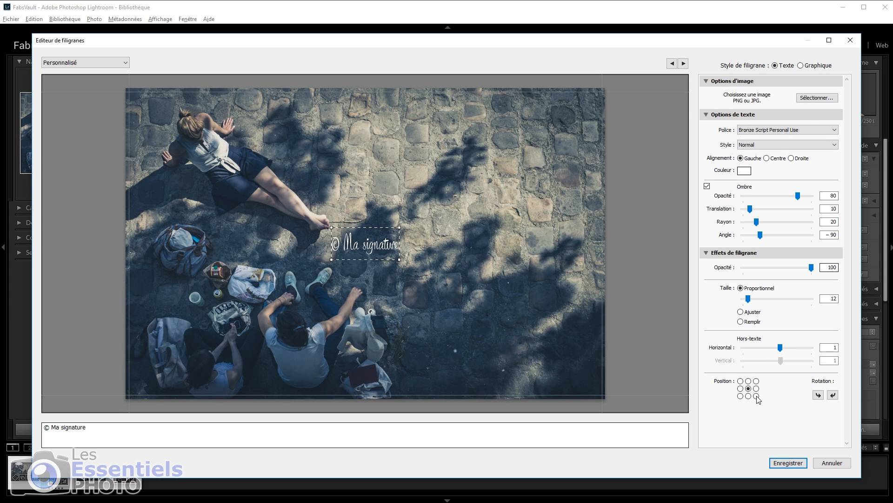
# - Try rotating the watermark both ways and anchoring it at the photo's upper-right corner, and restore it upright at the lower-right
pyautogui.click(819, 395)
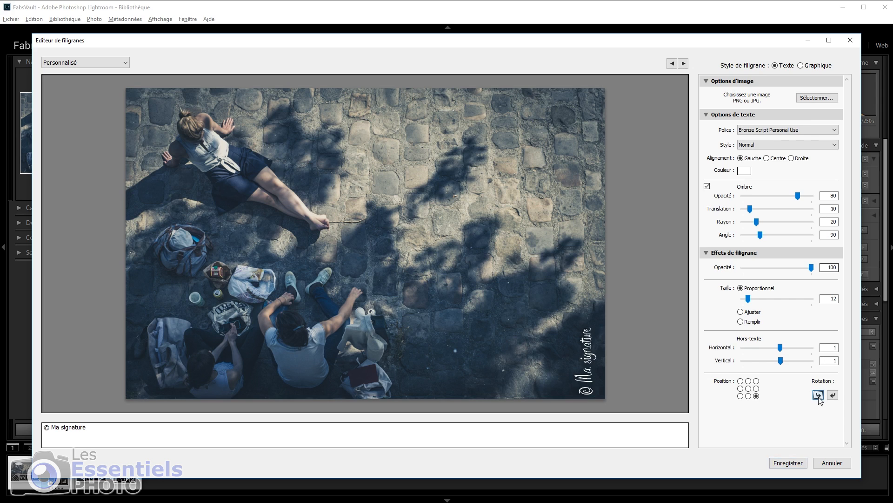
pyautogui.click(833, 395)
pyautogui.click(832, 395)
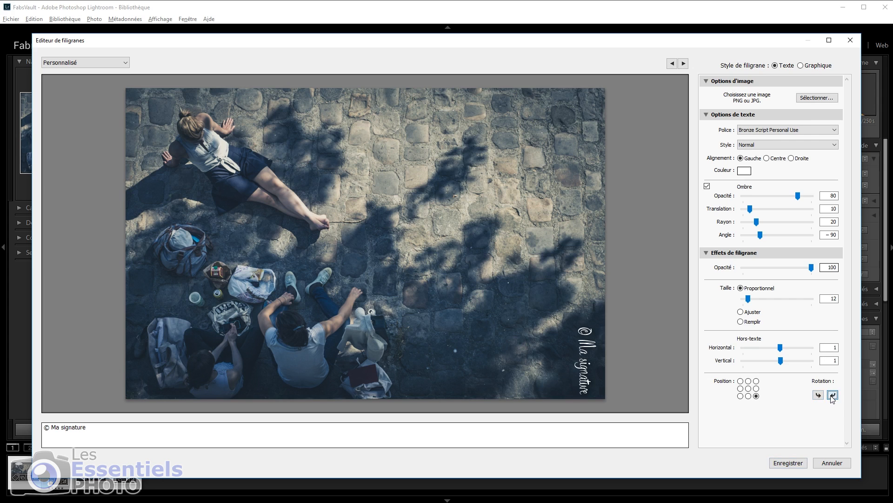
pyautogui.click(819, 395)
pyautogui.click(819, 395)
pyautogui.click(818, 395)
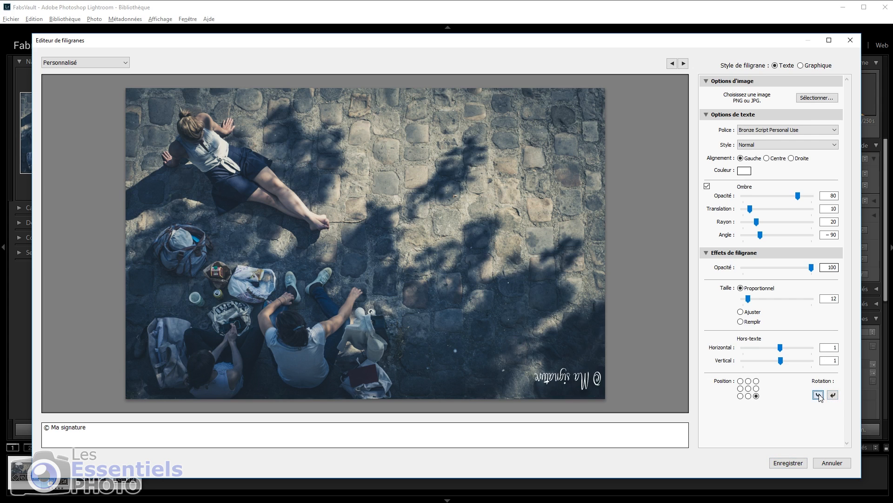
pyautogui.click(756, 380)
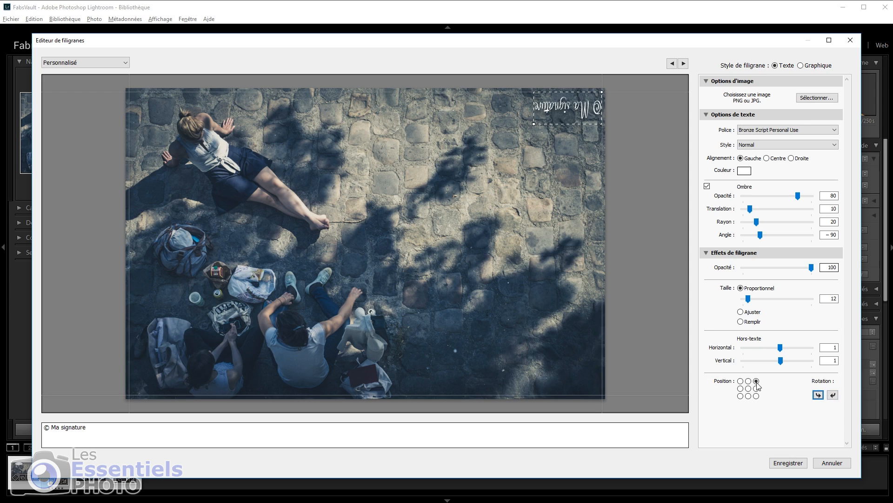
pyautogui.click(756, 396)
pyautogui.click(833, 395)
pyautogui.click(833, 395)
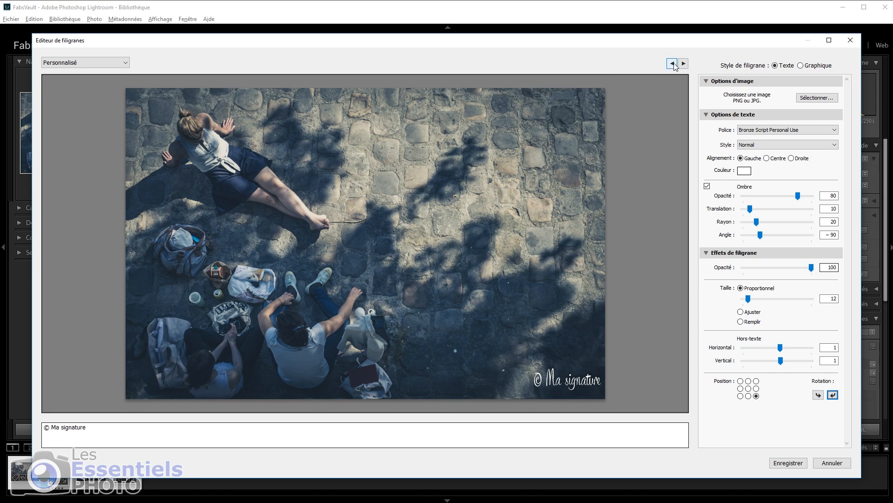
# - Preview the watermark on the other three selected photos, ending on the square beach photo
pyautogui.moveTo(627, 44); pyautogui.dragTo(624, 232)
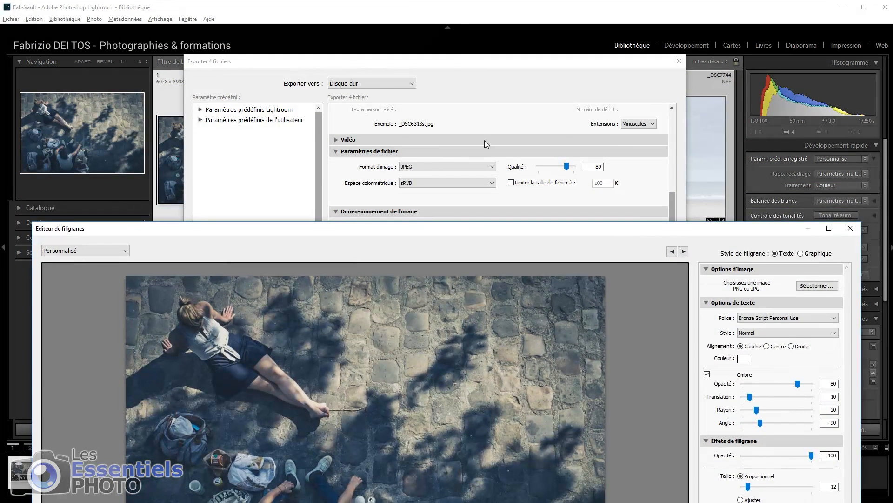
pyautogui.moveTo(455, 227); pyautogui.dragTo(455, 54)
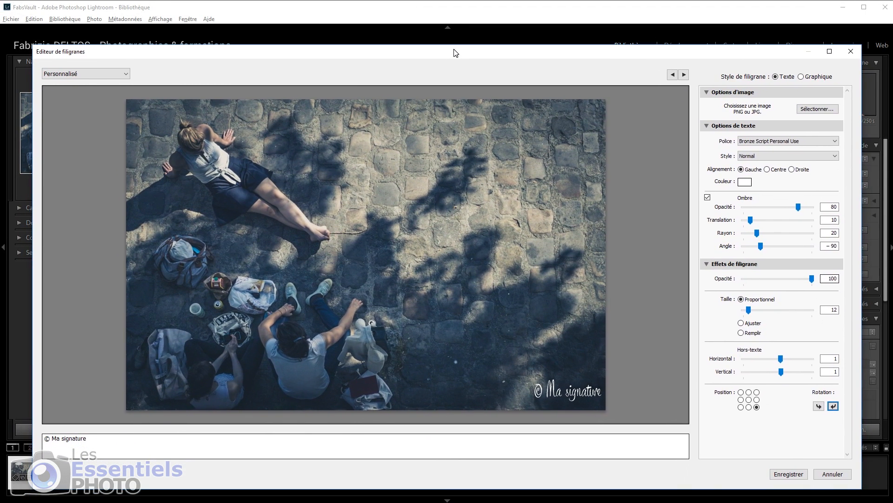
pyautogui.click(684, 76)
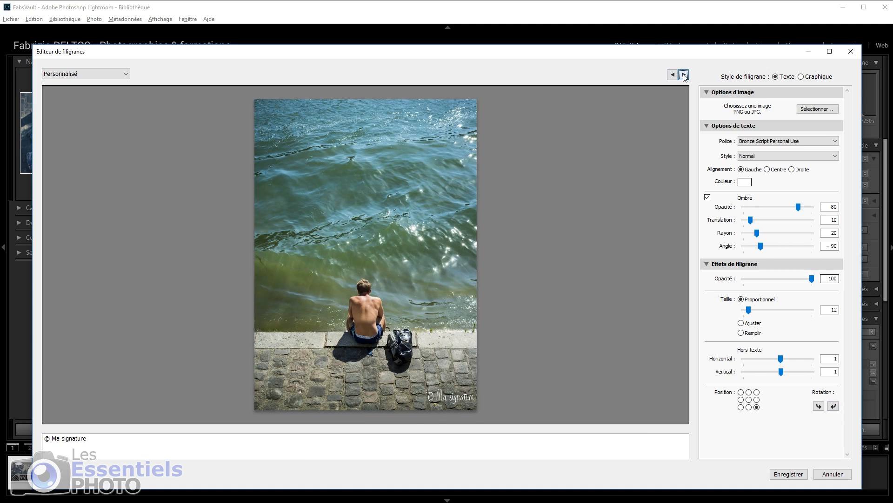
pyautogui.click(684, 76)
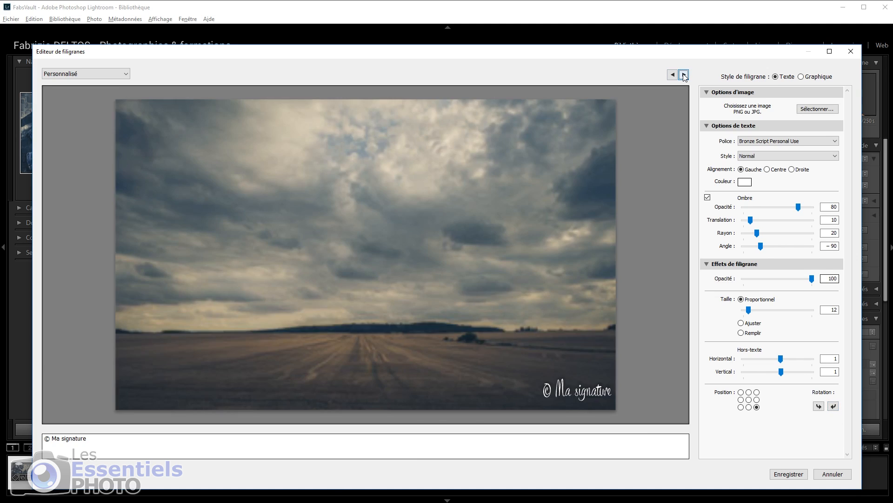
pyautogui.click(684, 76)
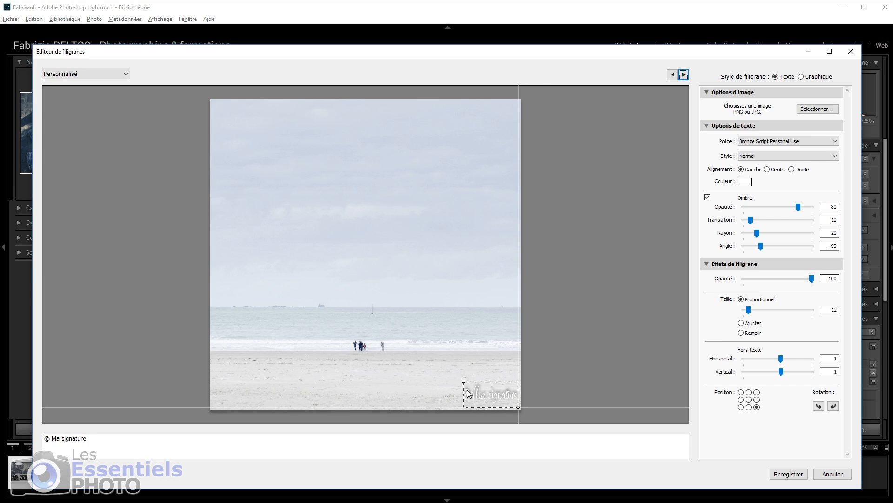
# - Compare the watermark without its shadow, and set the shadow to opacity 98, translation 9, radius 11 and angle 43
pyautogui.click(708, 198)
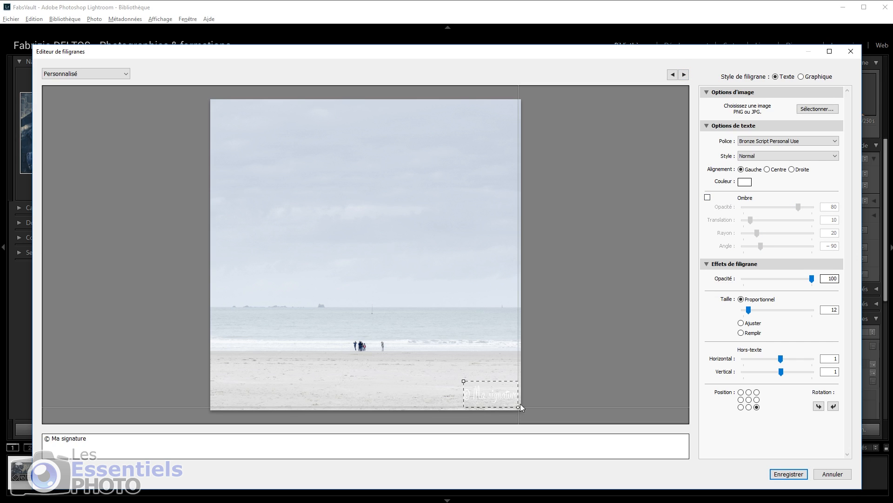
pyautogui.click(708, 197)
pyautogui.click(799, 208)
pyautogui.moveTo(797, 208)
pyautogui.mouseDown()
pyautogui.moveTo(822, 207)
pyautogui.moveTo(749, 206)
pyautogui.moveTo(811, 207)
pyautogui.mouseUp()
pyautogui.moveTo(750, 221); pyautogui.dragTo(745, 221)
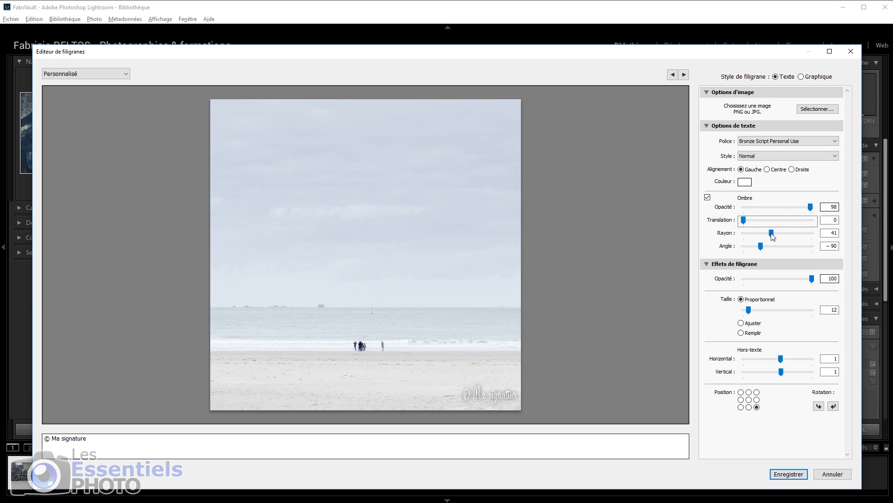
pyautogui.moveTo(772, 235); pyautogui.dragTo(786, 256)
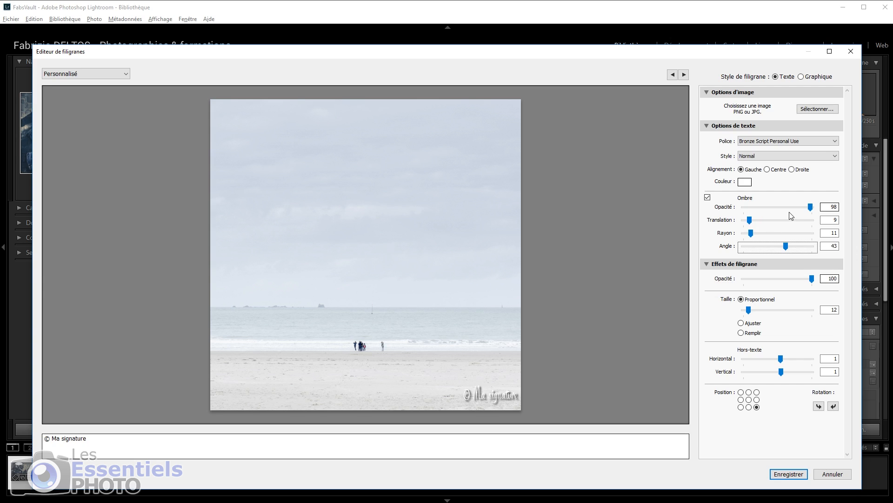
# - Soften the watermark's shadow to opacity 70, translation 0 and radius 5, and set its vertical inset to −1 on the cobblestone photo
pyautogui.moveTo(751, 222)
pyautogui.mouseDown()
pyautogui.moveTo(742, 222)
pyautogui.moveTo(747, 235)
pyautogui.mouseUp()
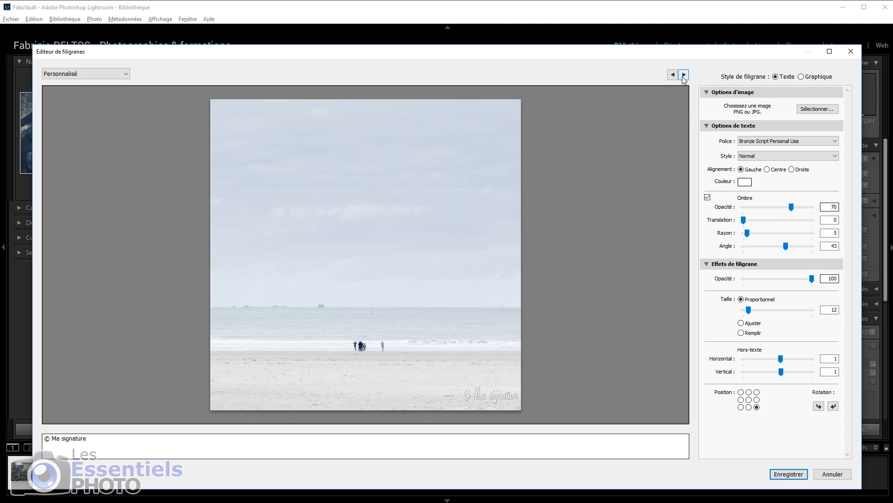
pyautogui.click(684, 75)
pyautogui.click(684, 76)
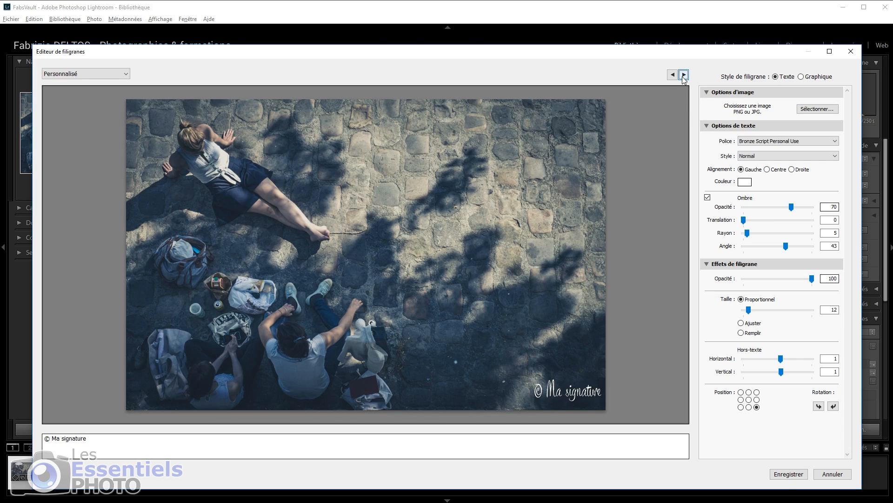
pyautogui.click(683, 76)
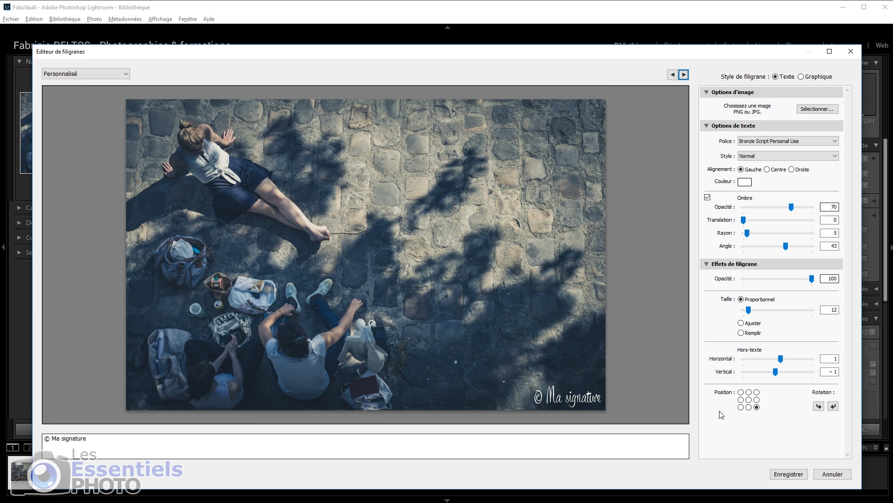
# - Save the watermark as a new preset named "ma signature à moi"
pyautogui.click(786, 475)
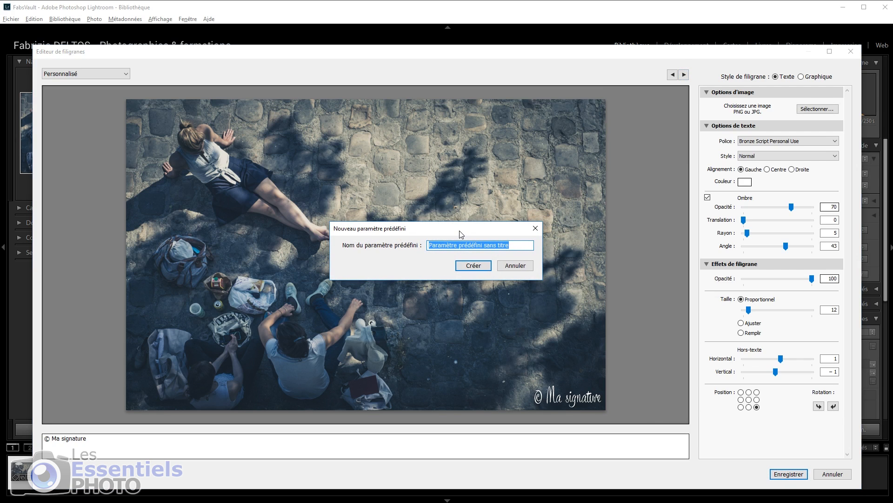
pyautogui.write('ma signature à moi')
pyautogui.click(473, 261)
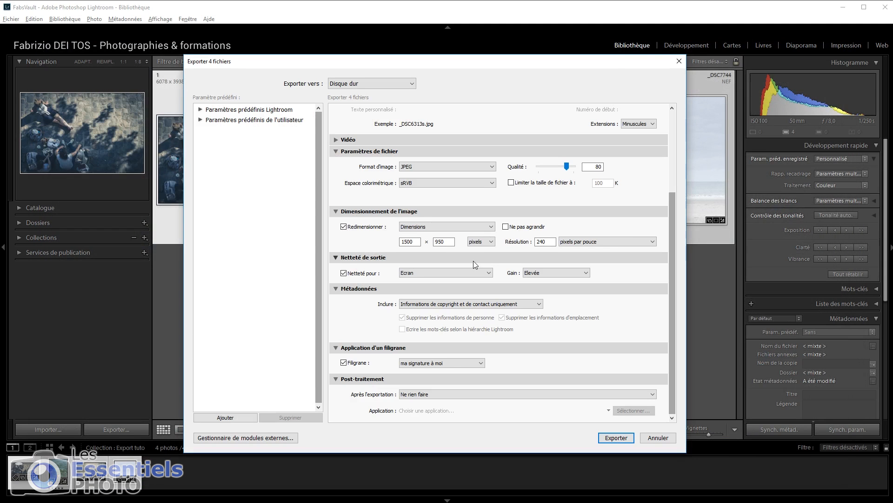
# - Reopen the watermark editor, anchor the signature at the photo's centre and update the preset "ma signature à moi"
pyautogui.click(456, 364)
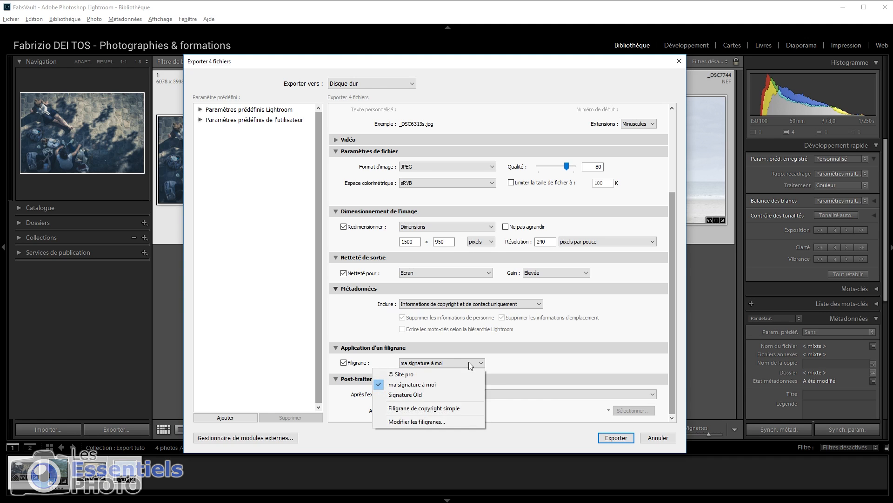
pyautogui.click(443, 422)
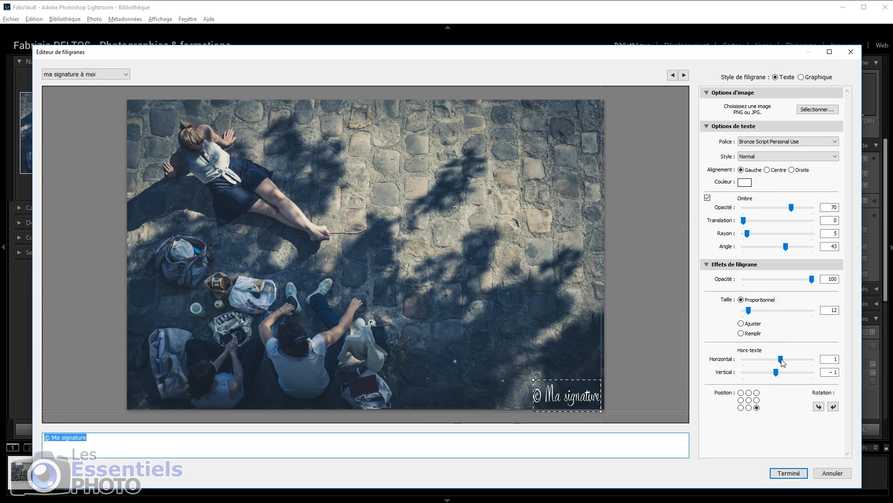
pyautogui.click(749, 399)
pyautogui.click(684, 75)
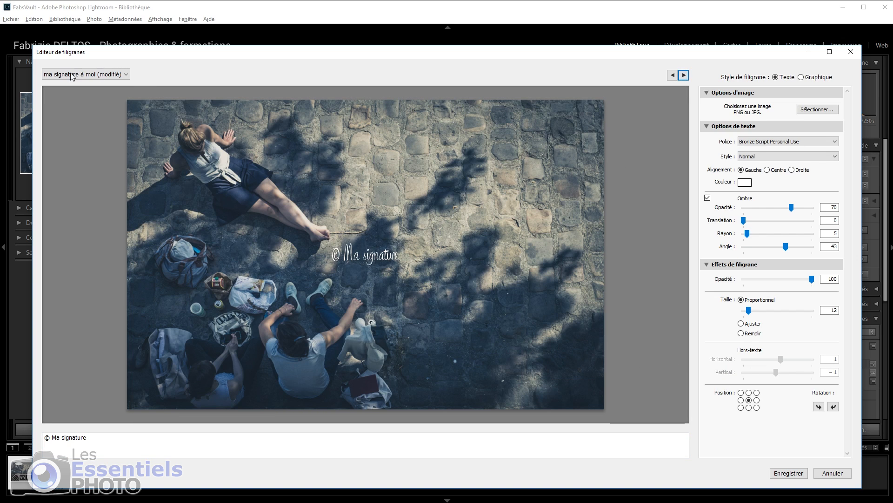
pyautogui.click(125, 76)
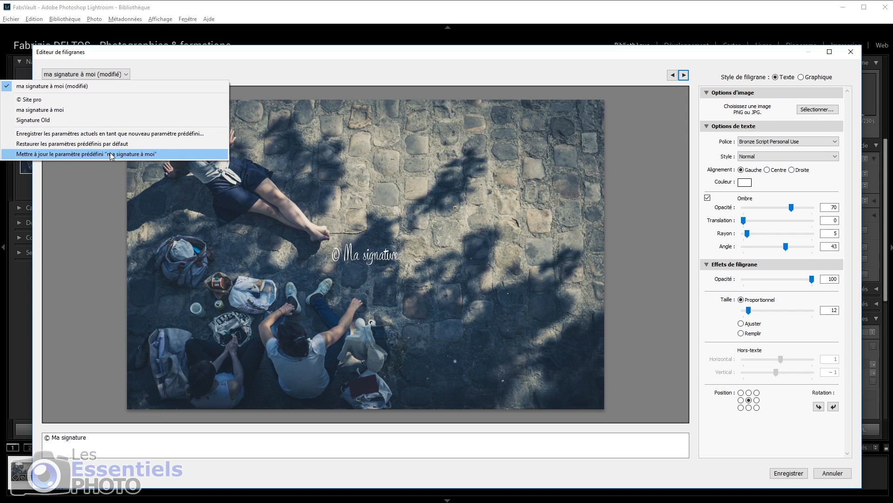
pyautogui.click(136, 155)
# - Load another saved watermark preset and reload "ma signature à moi" to check its updated position
pyautogui.click(124, 74)
pyautogui.click(93, 107)
pyautogui.click(122, 75)
pyautogui.click(88, 96)
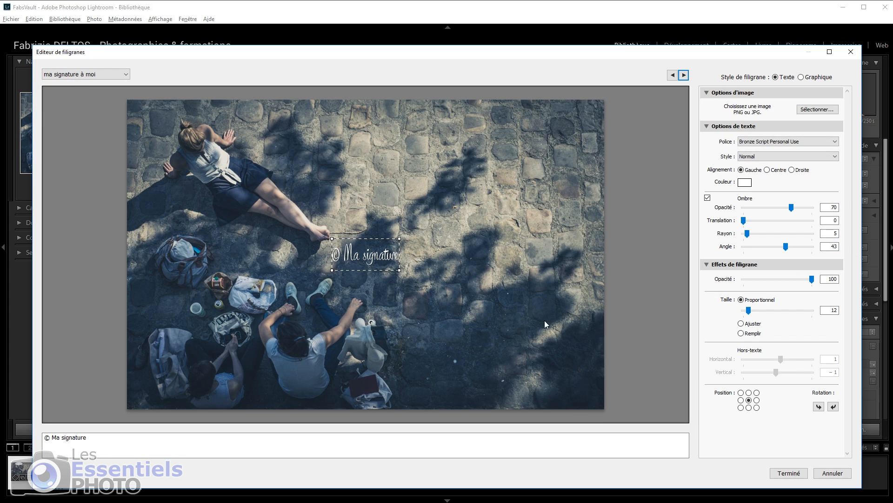
# - Anchor the watermark at the photo's lower-right corner, update the preset "ma signature à moi" and leave the watermark editor
pyautogui.click(757, 408)
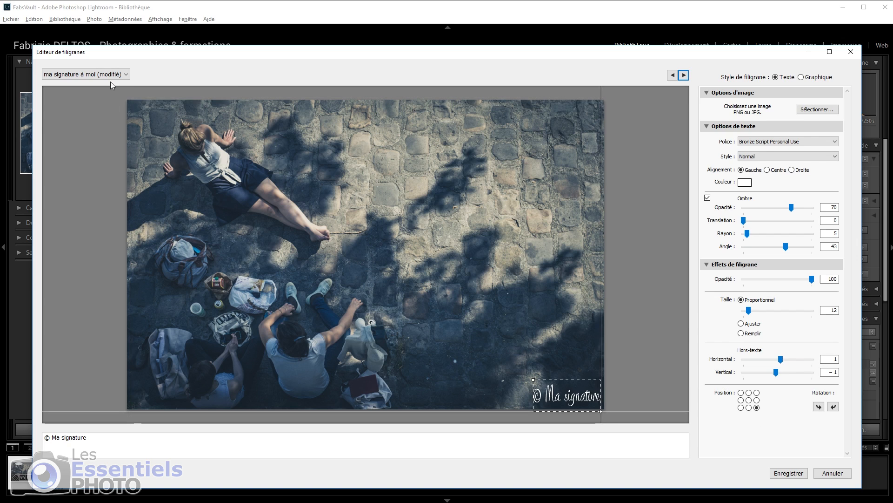
pyautogui.click(125, 74)
pyautogui.click(119, 155)
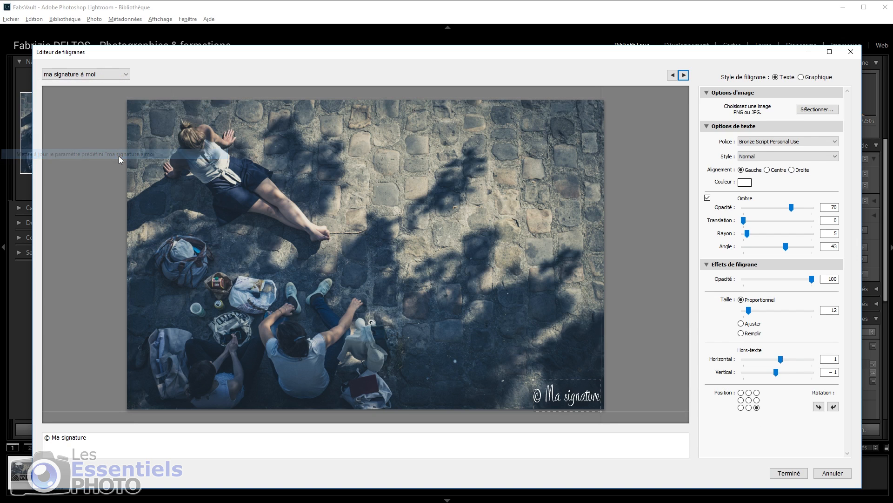
pyautogui.click(817, 479)
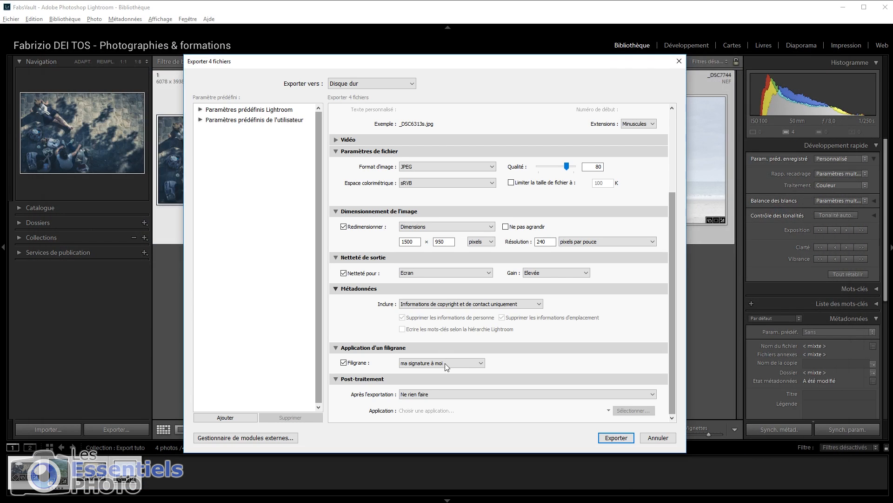
# - Export the four photos with the "ma signature à moi" watermark and browse the exported JPEGs, starting with _DSC6313s.jpg
pyautogui.click(613, 439)
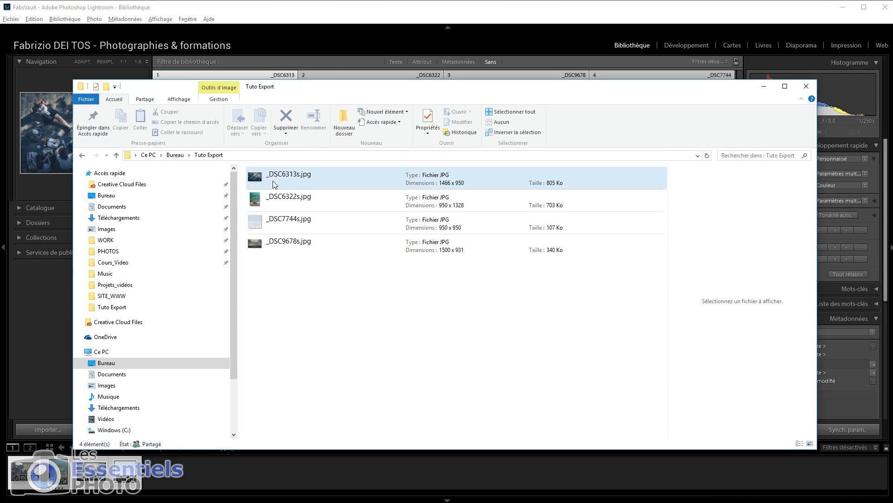
pyautogui.doubleClick(280, 179)
pyautogui.press('Right')
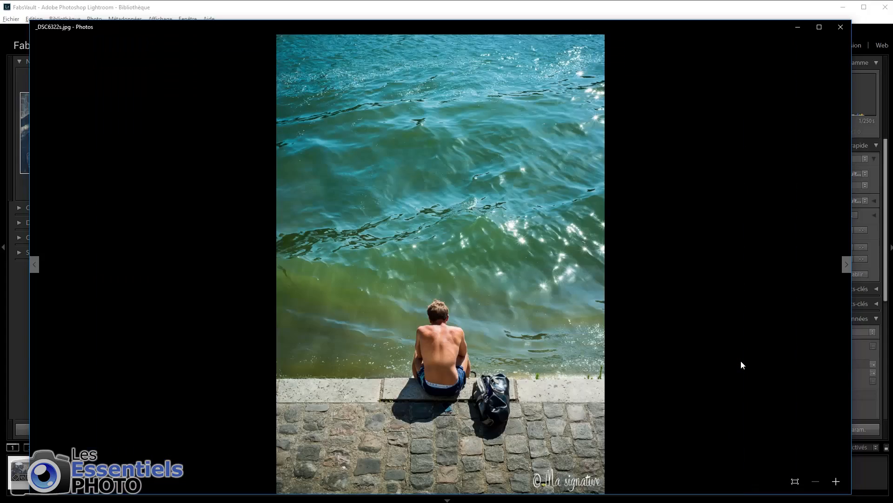
pyautogui.press('Right')
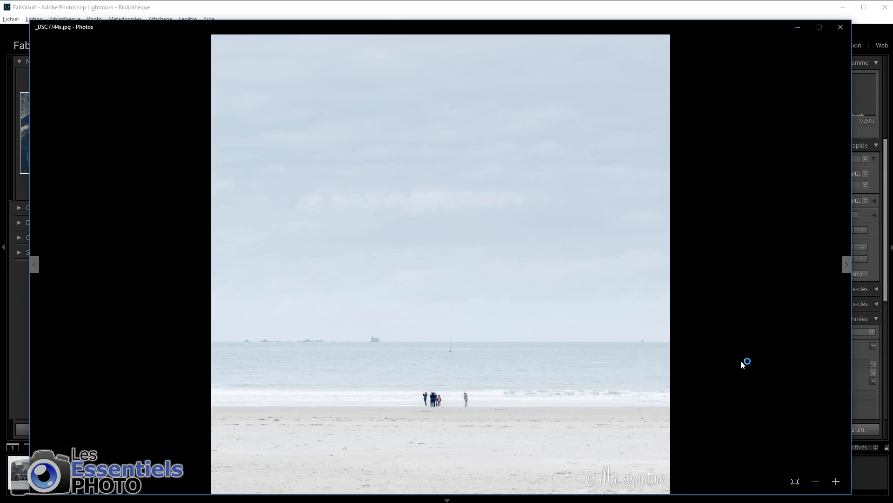
pyautogui.press('Right')
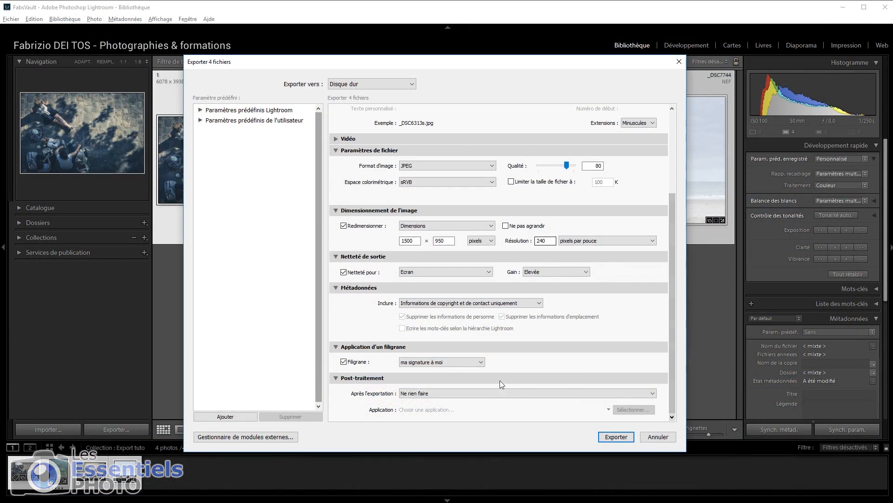
# - Reopen the watermark editor from the export settings
pyautogui.click(446, 362)
pyautogui.click(422, 419)
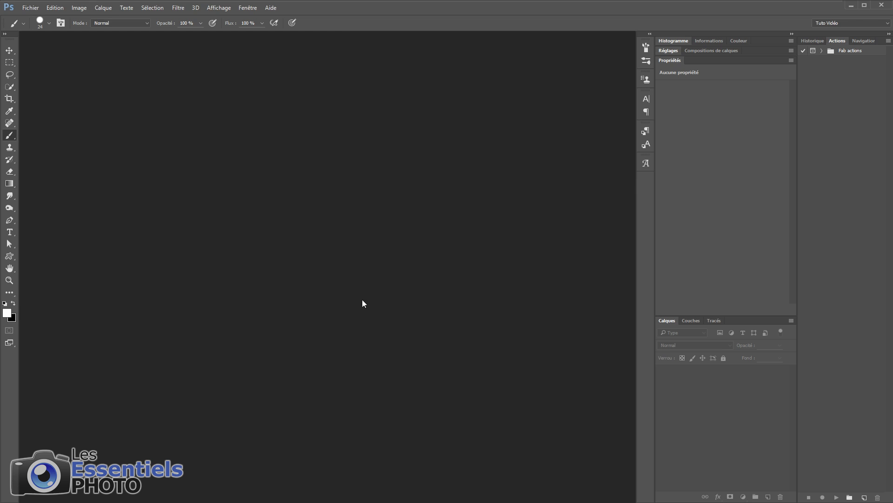
# - Switch to Photoshop, create a 2500 × 1000 pixel RGB document with a white background and invert the background to black
pyautogui.hotkey('ctrl', 'n')
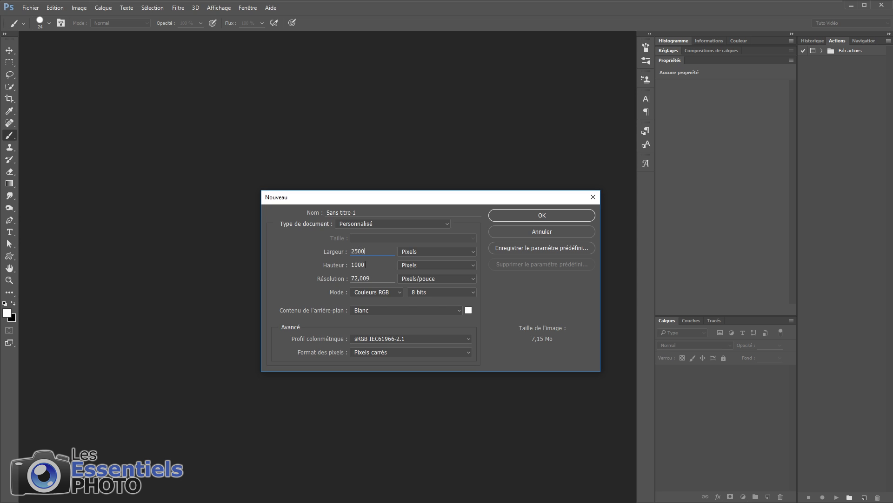
pyautogui.click(507, 214)
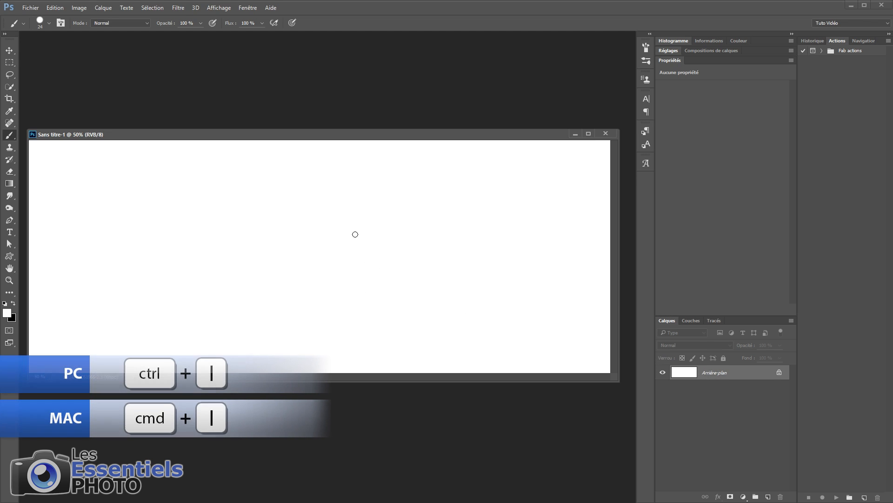
pyautogui.hotkey('ctrl', 'i')
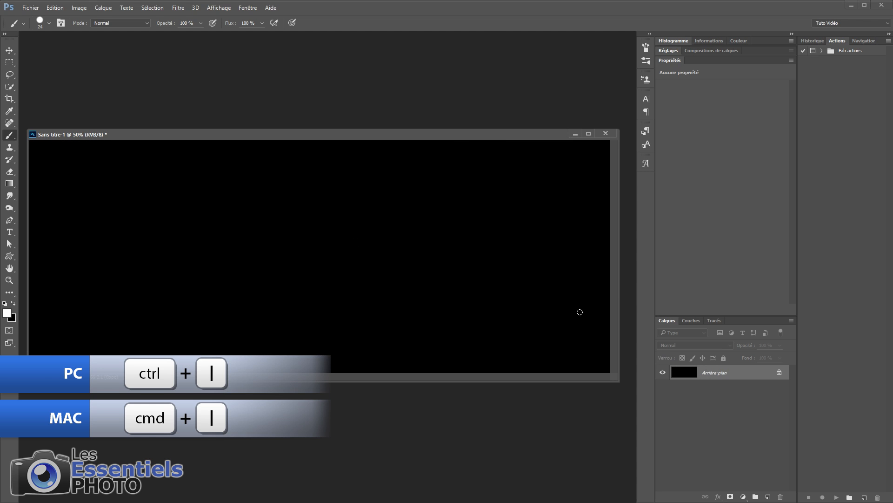
pyautogui.moveTo(459, 140)
pyautogui.mouseDown()
pyautogui.moveTo(469, 140)
pyautogui.moveTo(461, 143)
pyautogui.mouseUp()
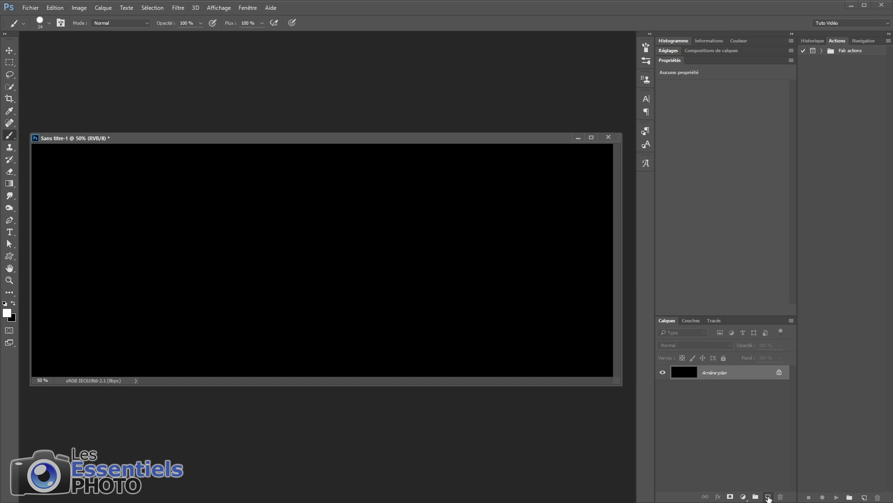
# - Add a new layer and handwrite "Ma signature Graphique" on it over two lines with the white Brush
pyautogui.click(769, 497)
pyautogui.moveTo(337, 138); pyautogui.dragTo(340, 131)
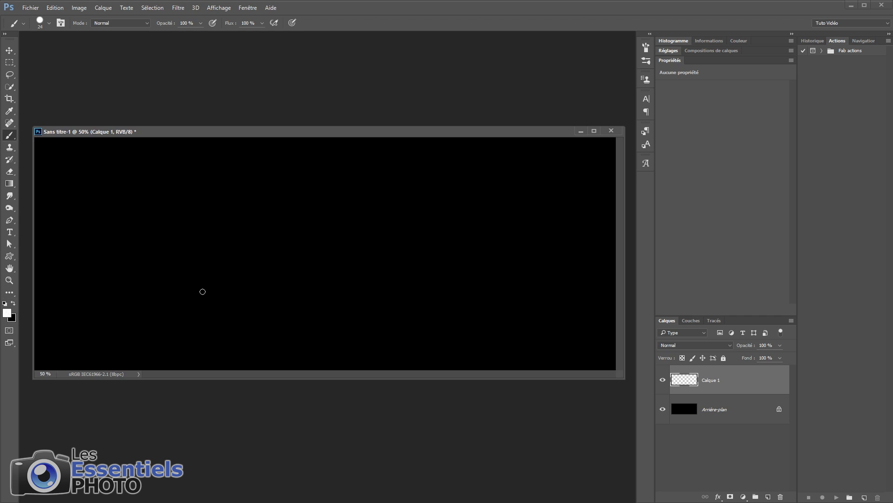
pyautogui.moveTo(146, 214); pyautogui.dragTo(240, 233)
pyautogui.moveTo(267, 205)
pyautogui.mouseDown()
pyautogui.moveTo(301, 207)
pyautogui.moveTo(312, 252)
pyautogui.moveTo(324, 200)
pyautogui.moveTo(382, 207)
pyautogui.mouseUp()
pyautogui.click(266, 192)
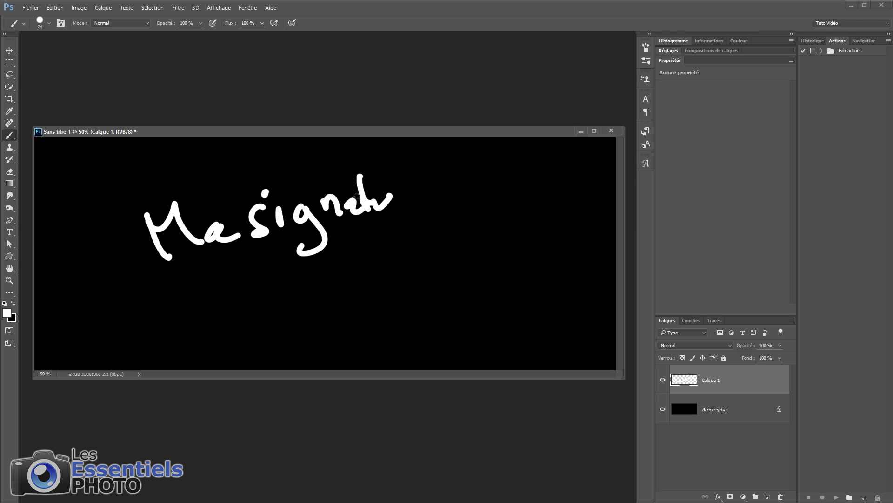
pyautogui.moveTo(363, 176); pyautogui.dragTo(430, 200)
pyautogui.moveTo(241, 273); pyautogui.dragTo(342, 302)
pyautogui.moveTo(343, 238); pyautogui.dragTo(359, 274)
pyautogui.moveTo(375, 240); pyautogui.dragTo(390, 294)
pyautogui.moveTo(388, 256); pyautogui.dragTo(421, 252)
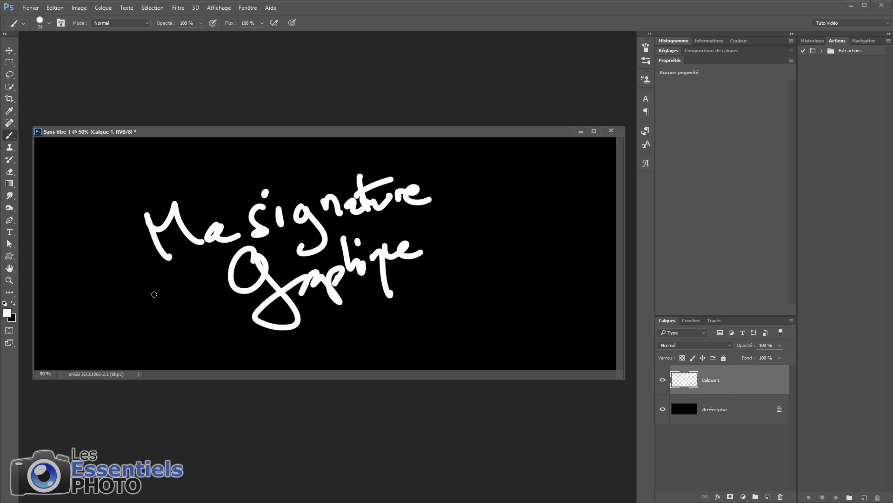
# - Paint a smiley, an exclamation mark and two L-shaped corner strokes around the handwritten signature
pyautogui.click(160, 292)
pyautogui.click(177, 287)
pyautogui.moveTo(138, 313); pyautogui.dragTo(221, 281)
pyautogui.moveTo(475, 161); pyautogui.dragTo(463, 216)
pyautogui.click(457, 243)
pyautogui.moveTo(115, 206)
pyautogui.mouseDown()
pyautogui.moveTo(119, 260)
pyautogui.moveTo(270, 163)
pyautogui.mouseUp()
pyautogui.moveTo(350, 344); pyautogui.dragTo(523, 286)
pyautogui.moveTo(499, 216); pyautogui.dragTo(520, 285)
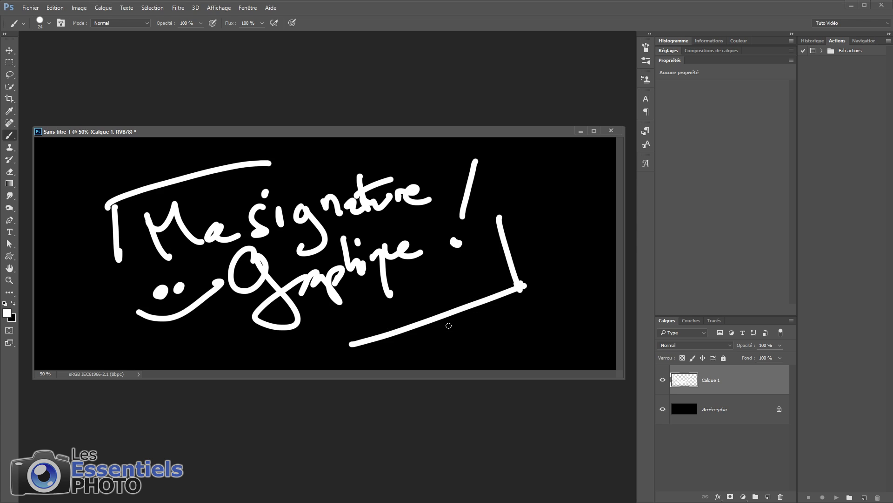
# - Hide the black background layer and make the signature layer active
pyautogui.click(691, 412)
pyautogui.click(716, 386)
pyautogui.click(713, 408)
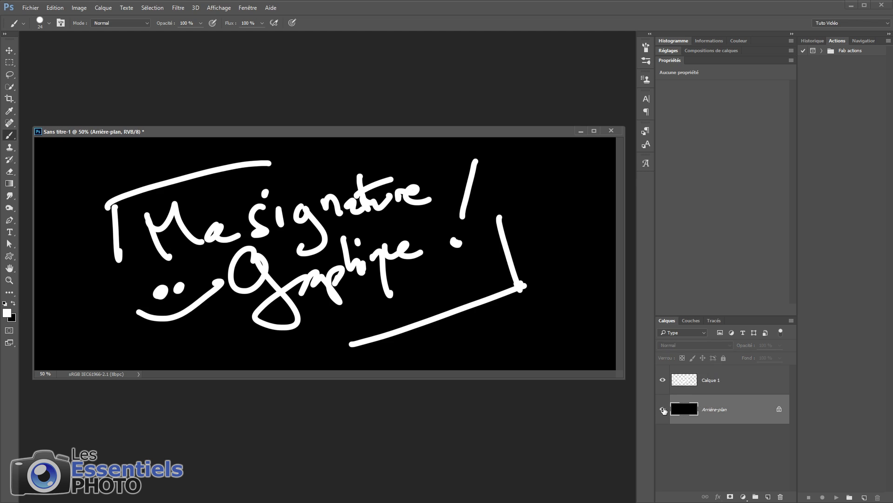
pyautogui.click(663, 409)
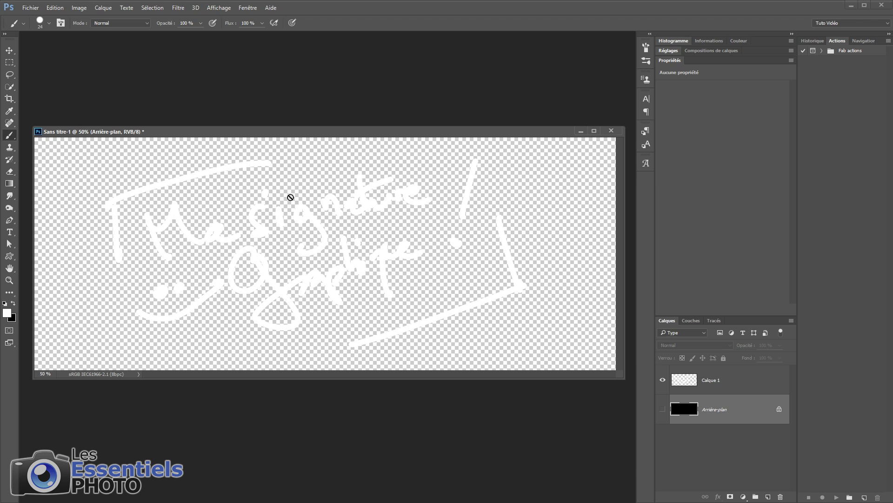
pyautogui.click(704, 379)
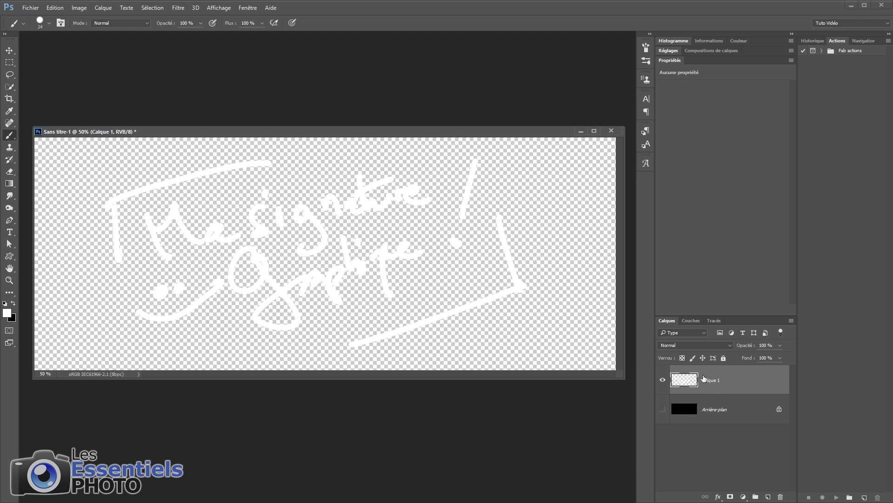
# - Add a black drop shadow to the signature layer with opacity 100%, angle 120°, distance 1 px, spread 52% and size 29 px
pyautogui.doubleClick(734, 382)
pyautogui.moveTo(672, 189); pyautogui.dragTo(617, 74)
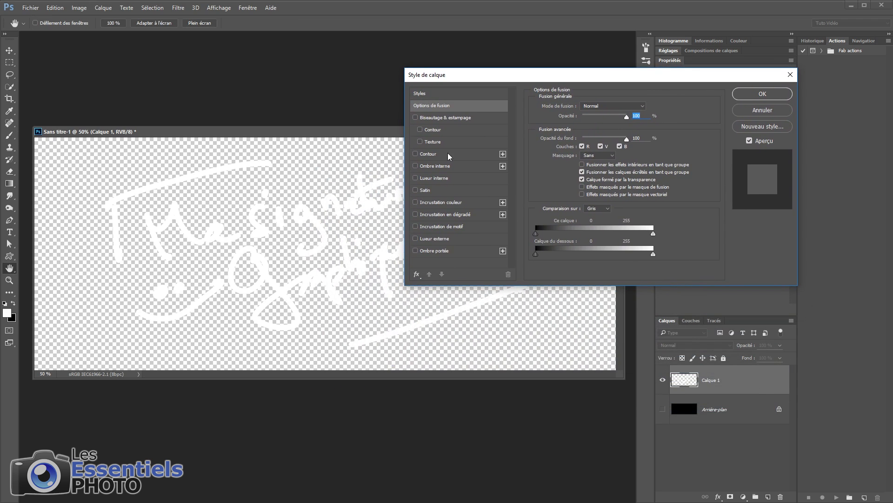
pyautogui.click(415, 154)
pyautogui.click(416, 154)
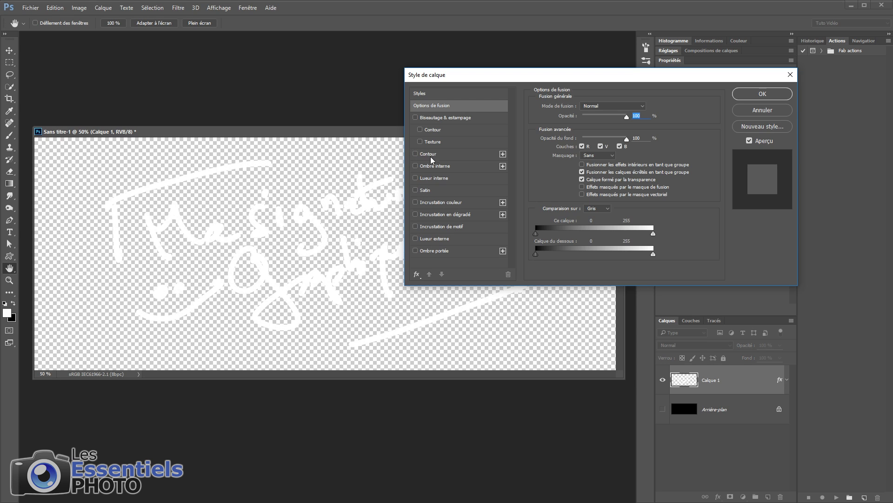
pyautogui.click(427, 251)
pyautogui.moveTo(544, 79); pyautogui.dragTo(554, 292)
pyautogui.moveTo(563, 155); pyautogui.dragTo(539, 150)
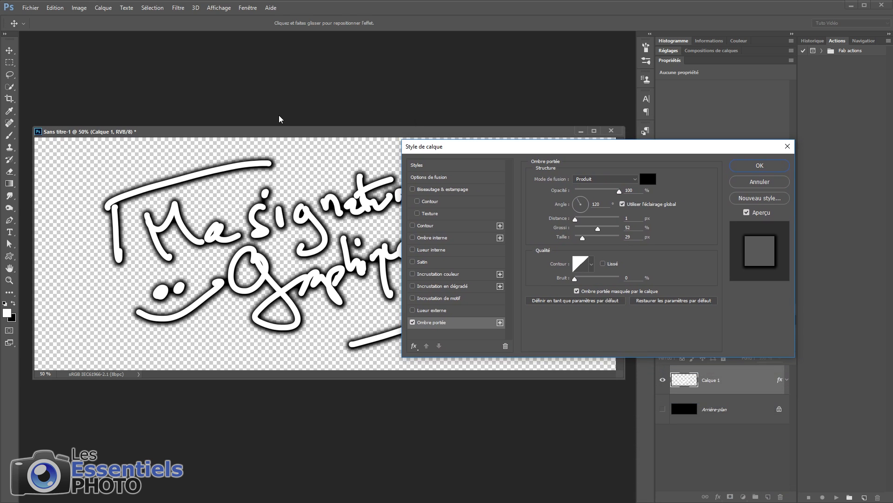
# - Examine how the shadowed signature reads at much smaller display sizes and at closer range
pyautogui.hotkey('ctrl', '-')
pyautogui.hotkey('ctrl', '-')
pyautogui.hotkey('ctrl', '-')
pyautogui.hotkey('ctrl', '-')
pyautogui.hotkey('ctrl', '-')
pyautogui.hotkey('ctrl', '-')
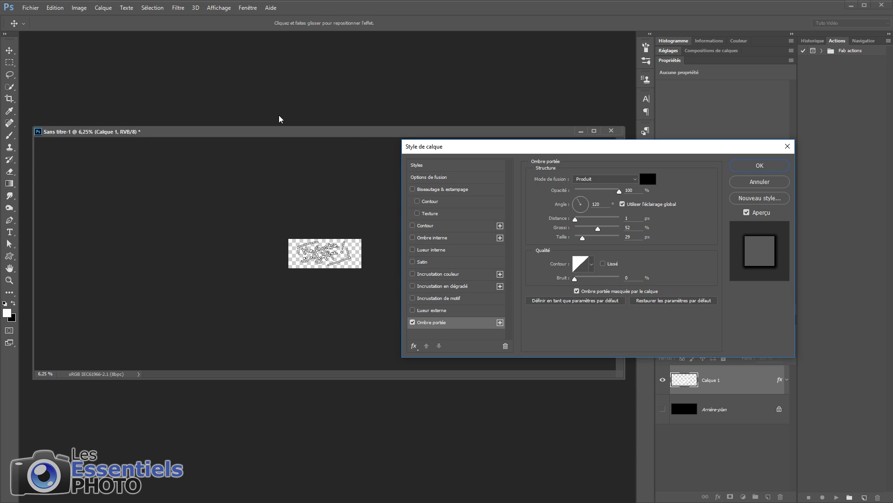
pyautogui.hotkey('ctrl', '+')
pyautogui.hotkey('ctrl', '+')
pyautogui.hotkey('ctrl', '+')
pyautogui.hotkey('ctrl', '+')
pyautogui.hotkey('ctrl', '+')
pyautogui.hotkey('ctrl', '+')
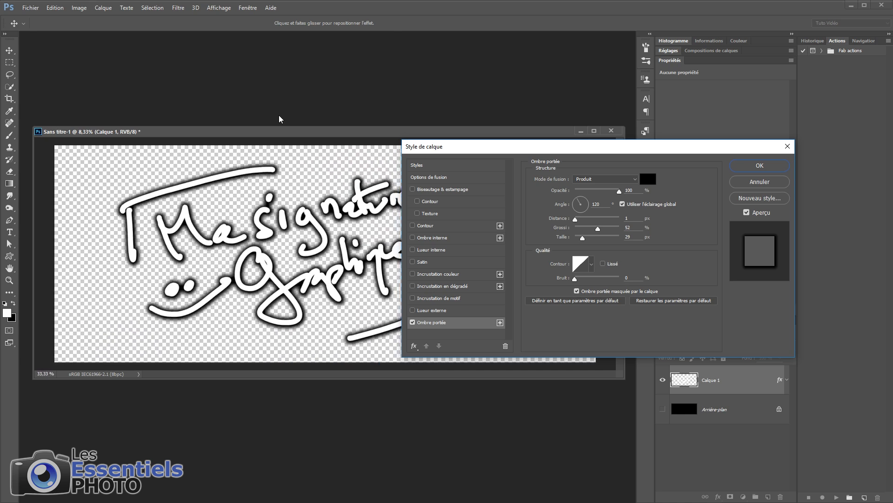
# - Reduce the drop shadow's opacity and apply the layer style to the signature
pyautogui.moveTo(607, 191); pyautogui.dragTo(612, 192)
pyautogui.click(744, 167)
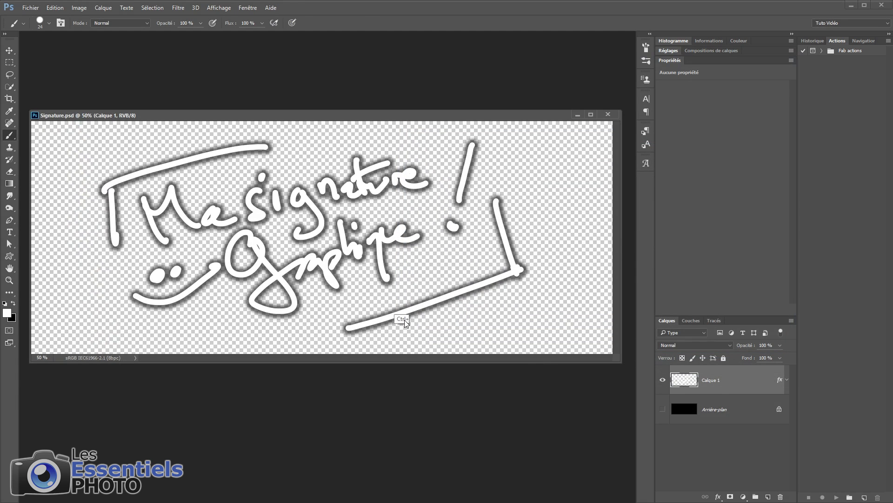
# - Save the layered signature document as Signature.psd in the Tuto Export folder
pyautogui.hotkey('ctrl', 'shift', 's')
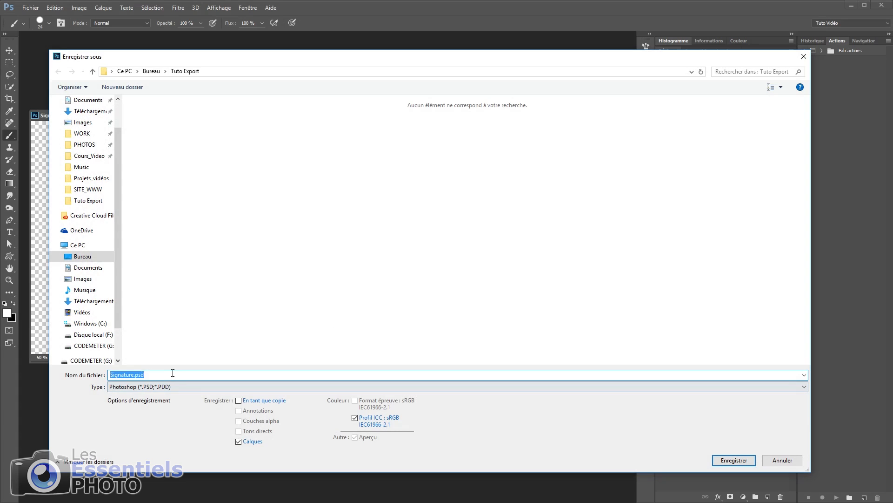
pyautogui.write('Signature')
pyautogui.click(728, 461)
pyautogui.moveTo(436, 120)
pyautogui.mouseDown()
pyautogui.moveTo(431, 108)
pyautogui.moveTo(397, 113)
pyautogui.mouseUp()
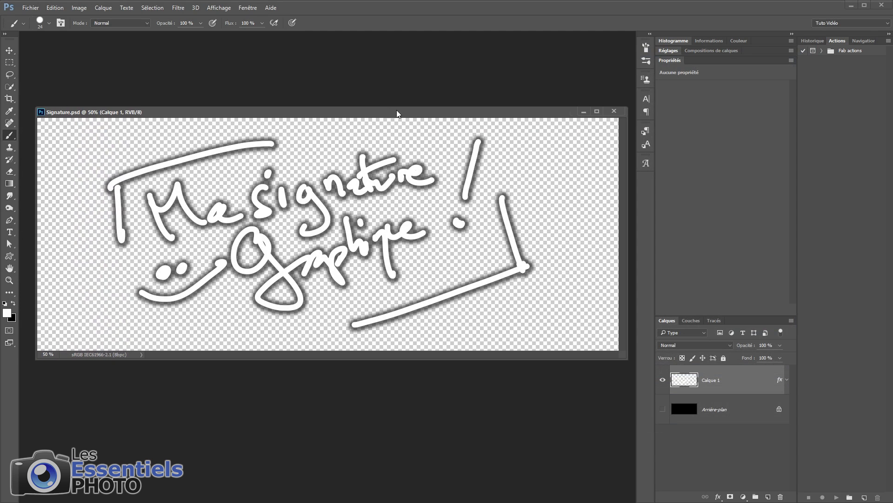
# - Save a PNG copy as Signature.png in Tuto Export, with the smallest/slow compression and no interlacing
pyautogui.click(30, 7)
pyautogui.click(51, 99)
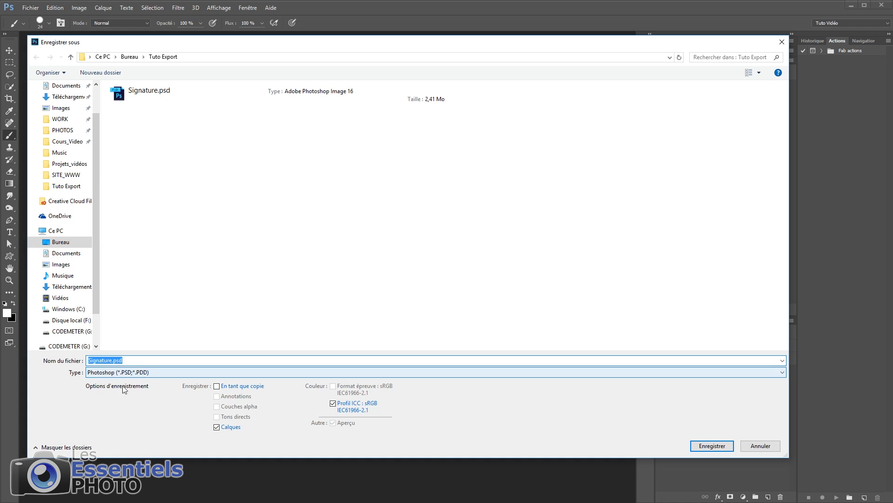
pyautogui.click(154, 372)
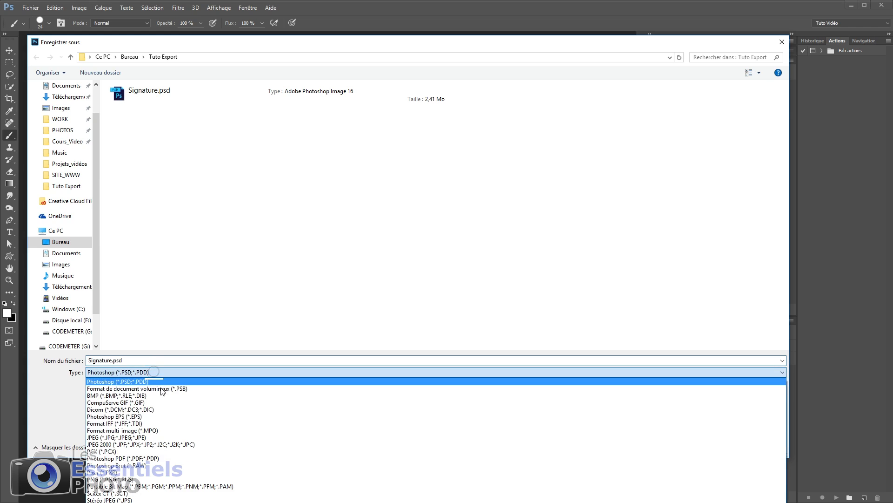
pyautogui.click(145, 480)
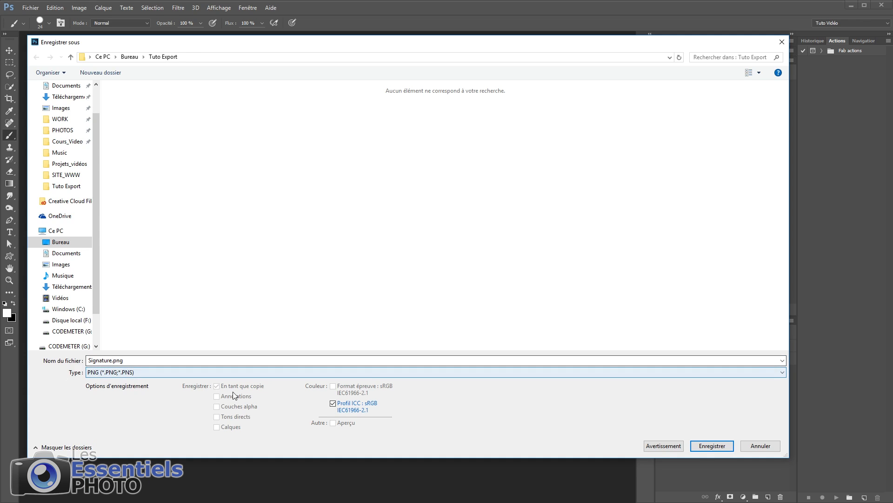
pyautogui.click(711, 446)
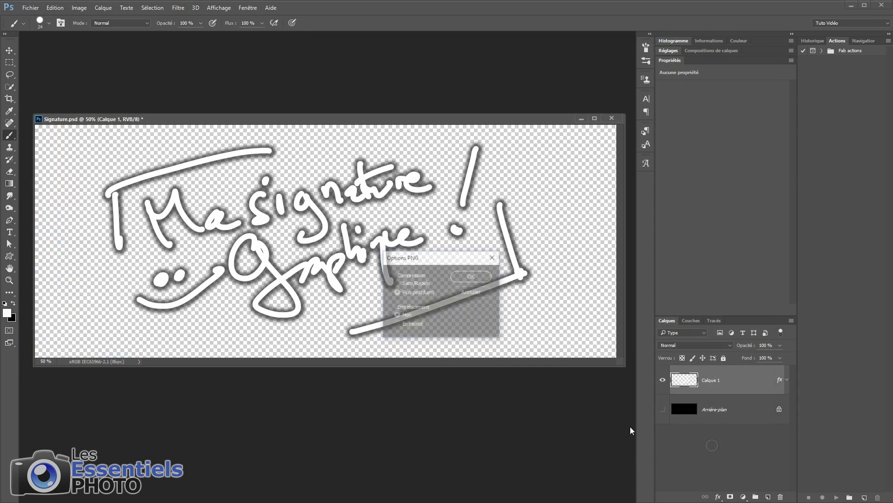
pyautogui.moveTo(429, 257); pyautogui.dragTo(401, 274)
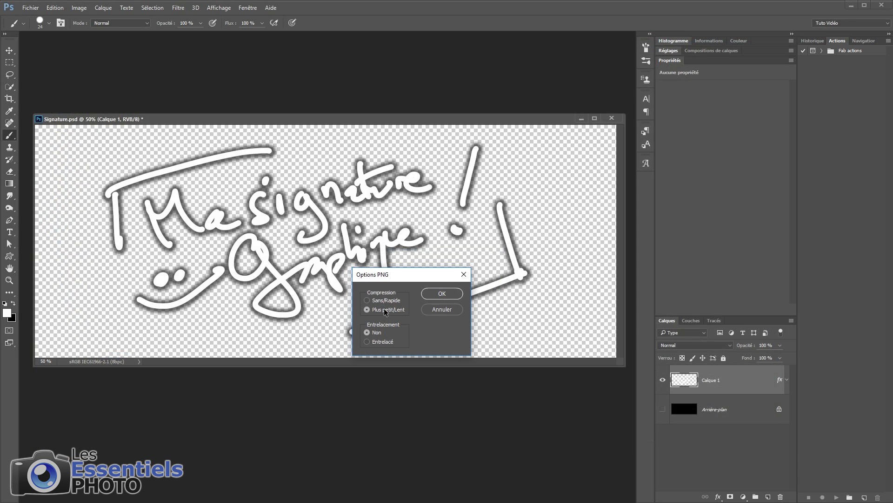
pyautogui.click(441, 294)
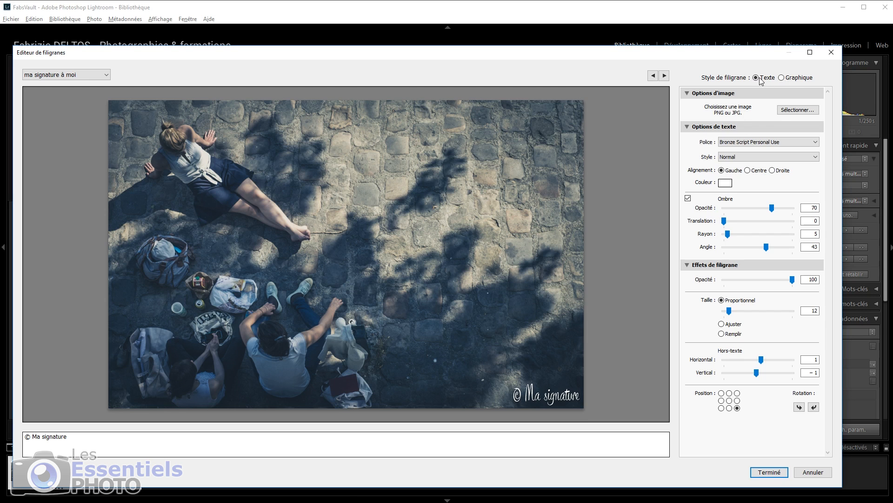
# - In Lightroom's watermark editor, set the watermark style to Graphique and load Signature.png from Tuto Export as its image
pyautogui.click(782, 77)
pyautogui.moveTo(685, 158); pyautogui.dragTo(566, 120)
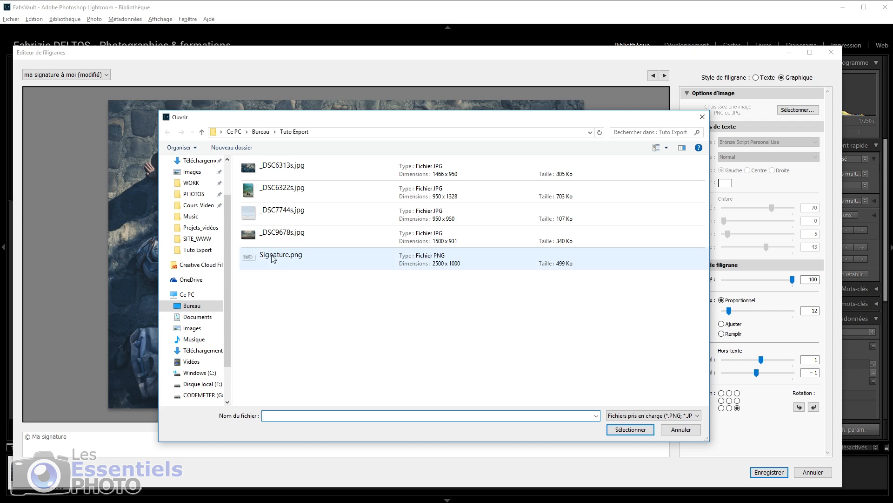
pyautogui.click(285, 258)
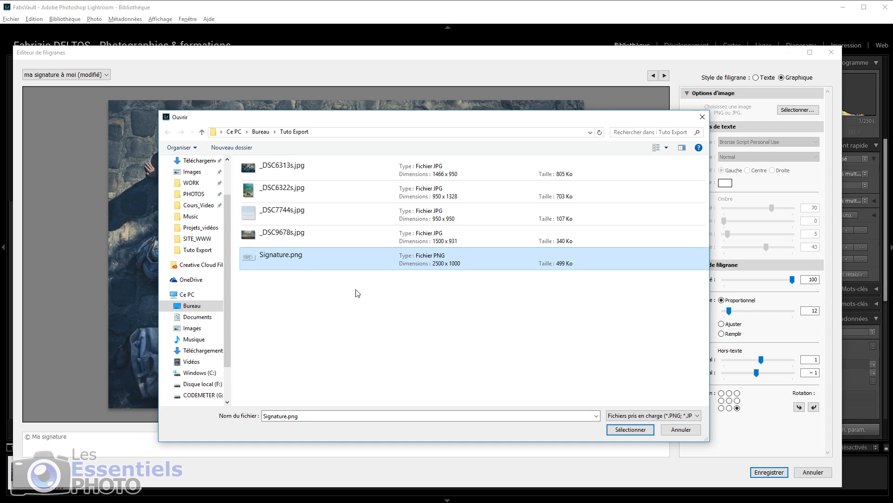
pyautogui.click(631, 429)
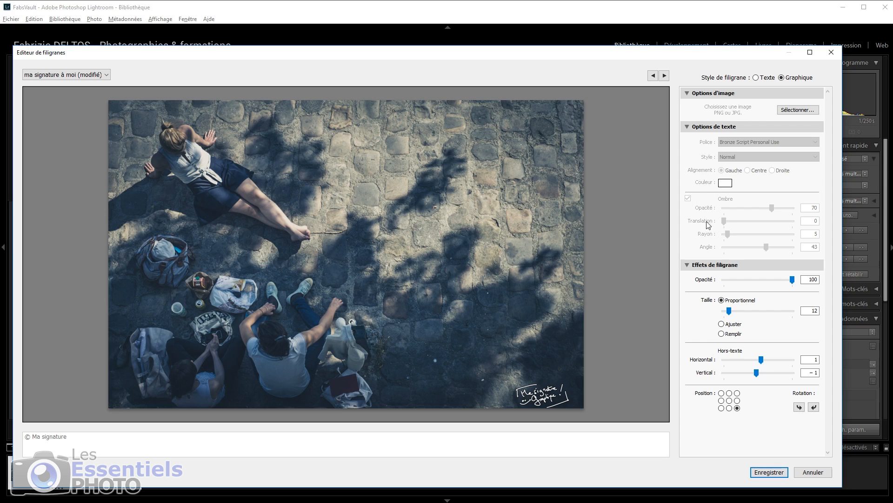
# - Set the graphic watermark's opacity to 61, proportional size to 15, horizontal inset to -2 and vertical inset to 0
pyautogui.click(689, 125)
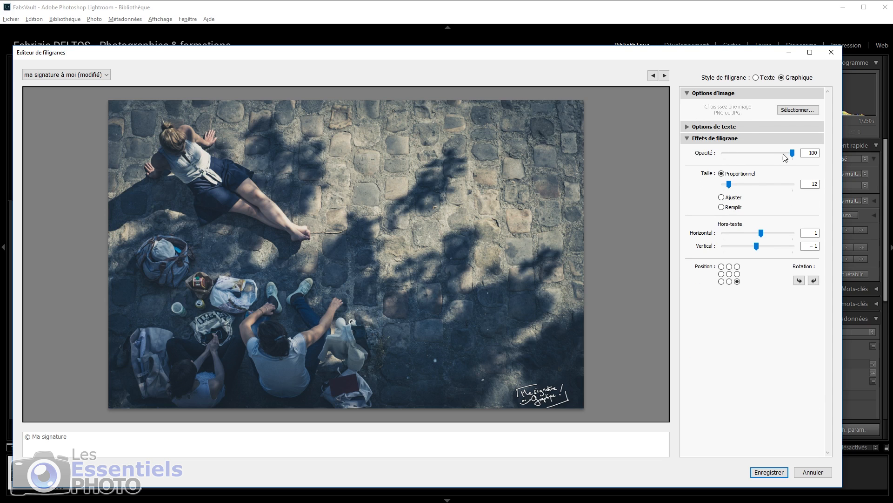
pyautogui.moveTo(793, 154)
pyautogui.mouseDown()
pyautogui.moveTo(749, 152)
pyautogui.moveTo(795, 153)
pyautogui.mouseUp()
pyautogui.moveTo(729, 184)
pyautogui.mouseDown()
pyautogui.moveTo(765, 188)
pyautogui.moveTo(731, 184)
pyautogui.mouseUp()
pyautogui.moveTo(759, 247)
pyautogui.mouseDown()
pyautogui.moveTo(768, 233)
pyautogui.moveTo(750, 232)
pyautogui.mouseUp()
pyautogui.moveTo(760, 246); pyautogui.dragTo(759, 247)
pyautogui.moveTo(793, 153); pyautogui.dragTo(765, 153)
# - Preview the graphic watermark on the other photos and save it as a new preset named "Ma signature graphique"
pyautogui.click(664, 76)
pyautogui.click(664, 76)
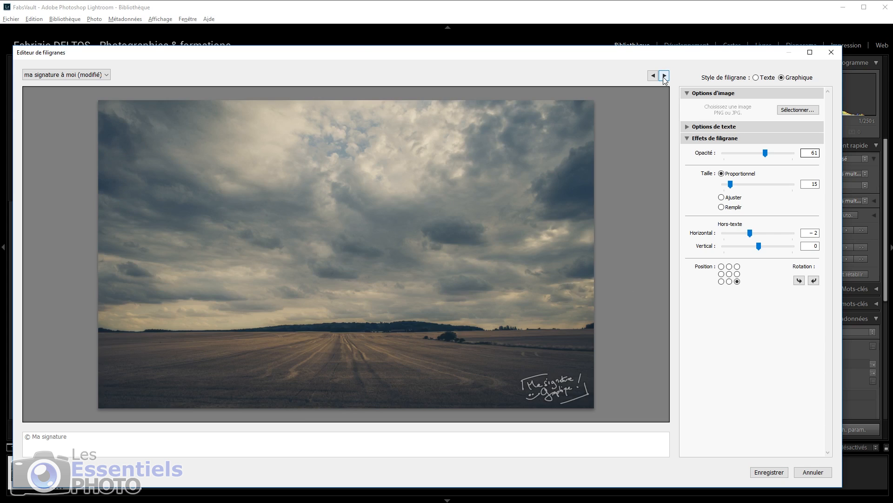
pyautogui.click(665, 76)
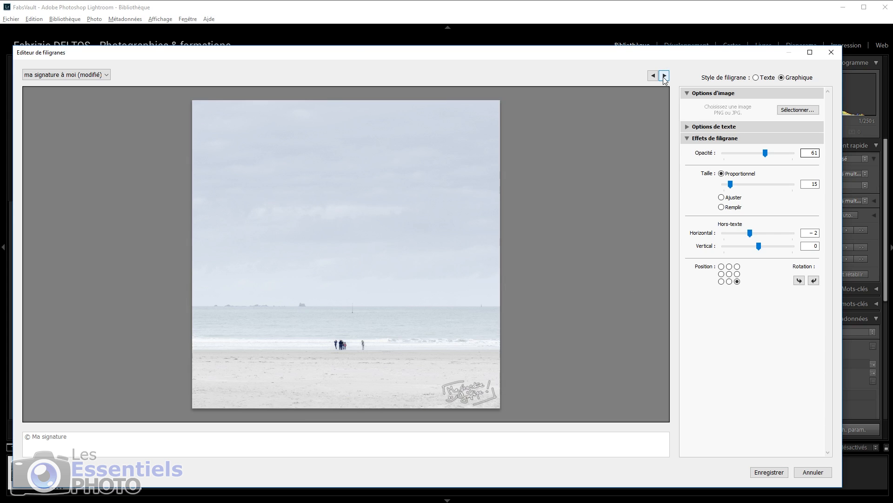
pyautogui.click(665, 77)
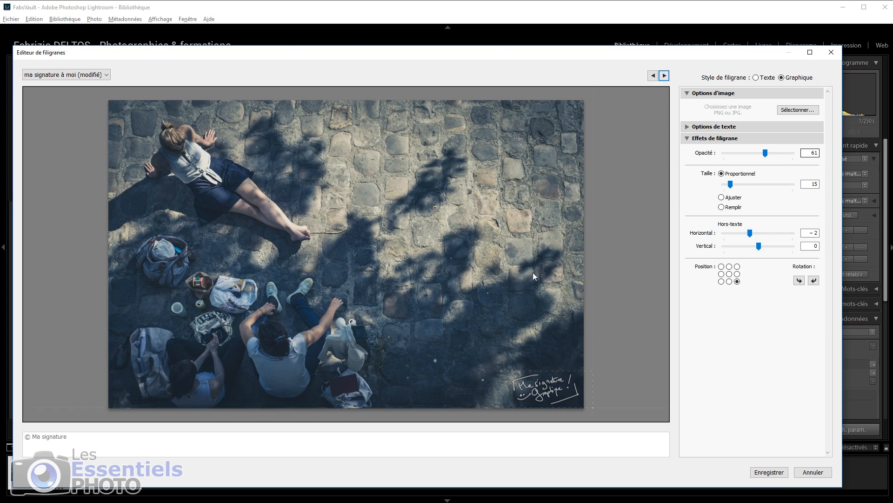
pyautogui.click(768, 473)
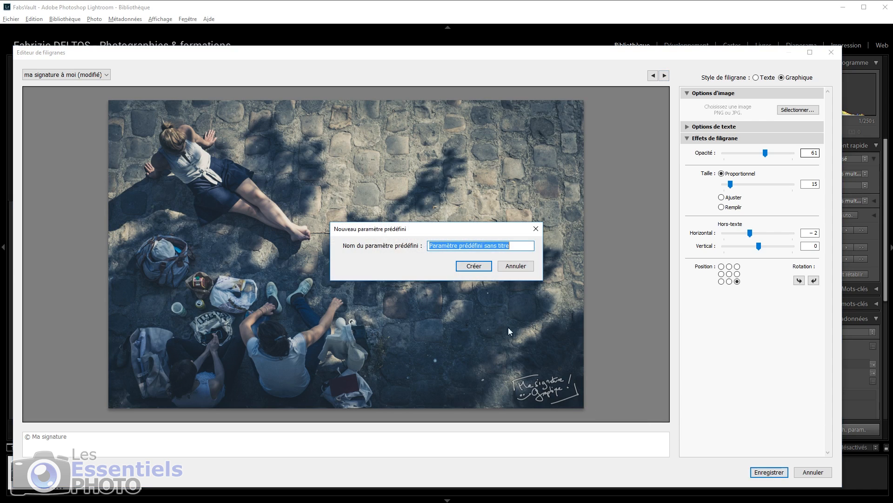
pyautogui.moveTo(462, 233); pyautogui.dragTo(491, 240)
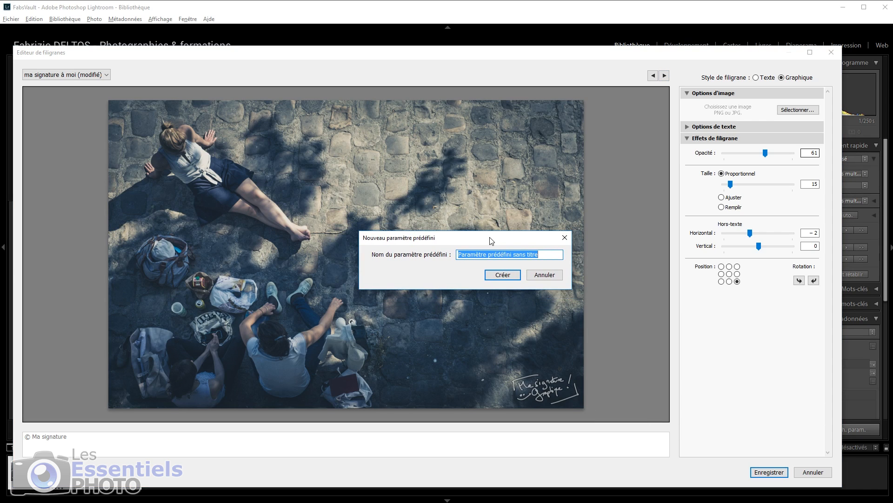
pyautogui.write('Ma signature graphi')
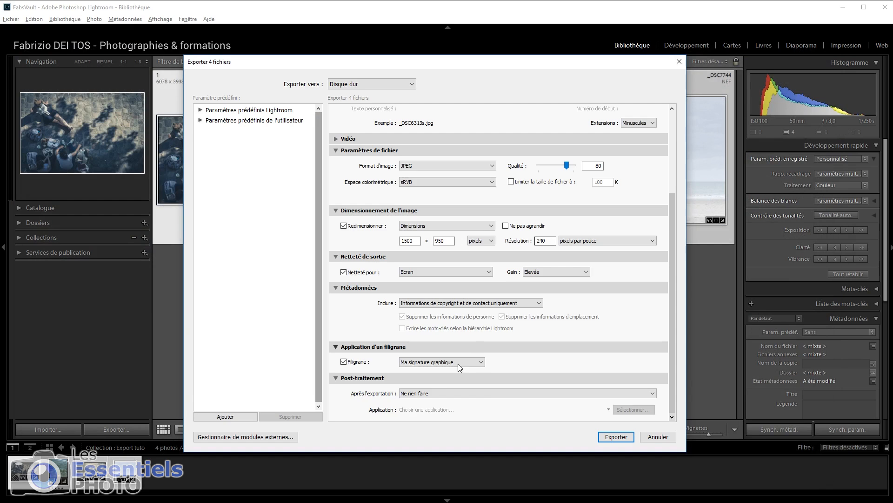
# - Export the four photos with the "Ma signature graphique" watermark, using unique names for files that already exist
pyautogui.click(458, 362)
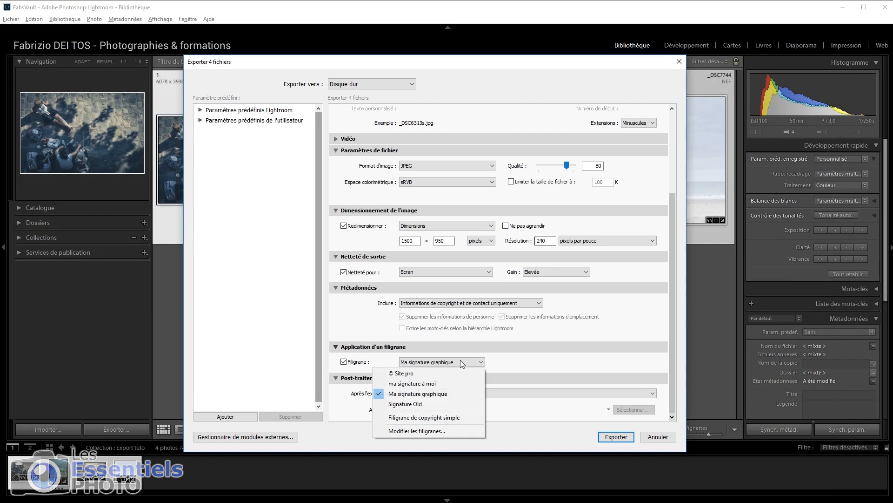
pyautogui.click(439, 393)
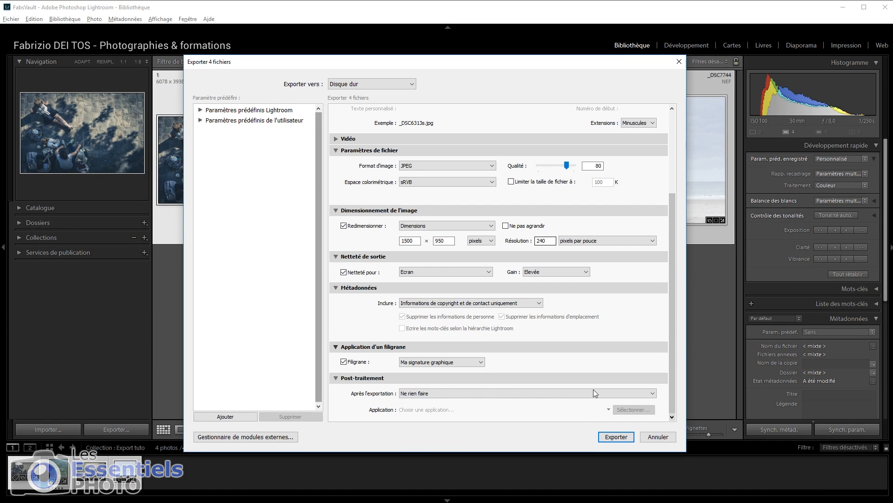
pyautogui.click(615, 437)
pyautogui.moveTo(407, 166); pyautogui.dragTo(346, 193)
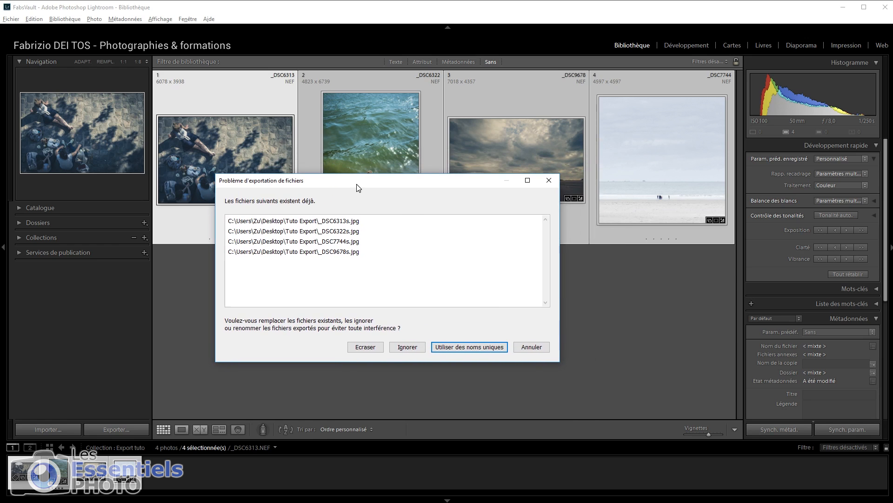
pyautogui.click(469, 346)
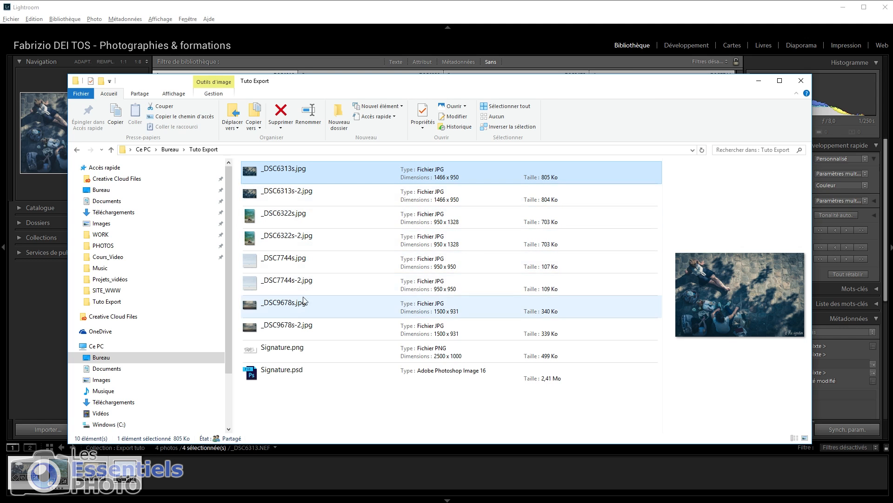
# - Compare the text and graphic watermarks on the exported JPEGs, starting from _DSC6313s.jpg, and return to Lightroom
pyautogui.doubleClick(287, 173)
pyautogui.moveTo(411, 29)
pyautogui.mouseDown()
pyautogui.moveTo(367, 18)
pyautogui.moveTo(395, 25)
pyautogui.mouseUp()
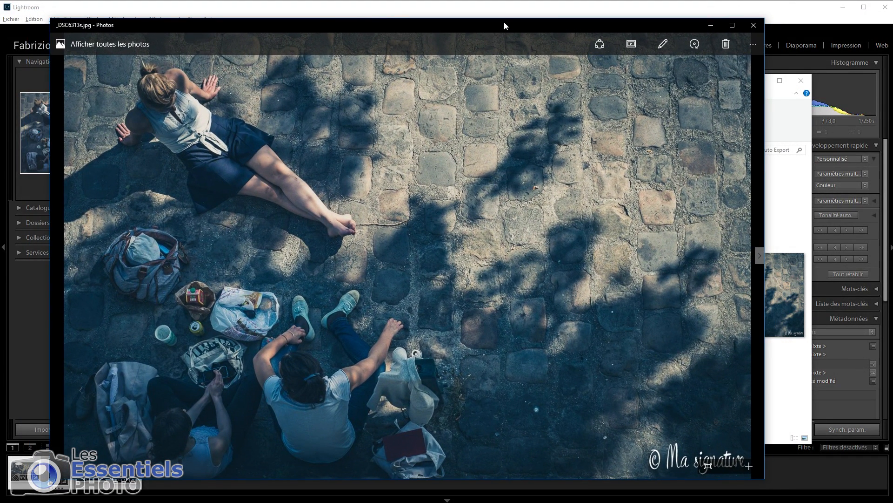
pyautogui.press('Right')
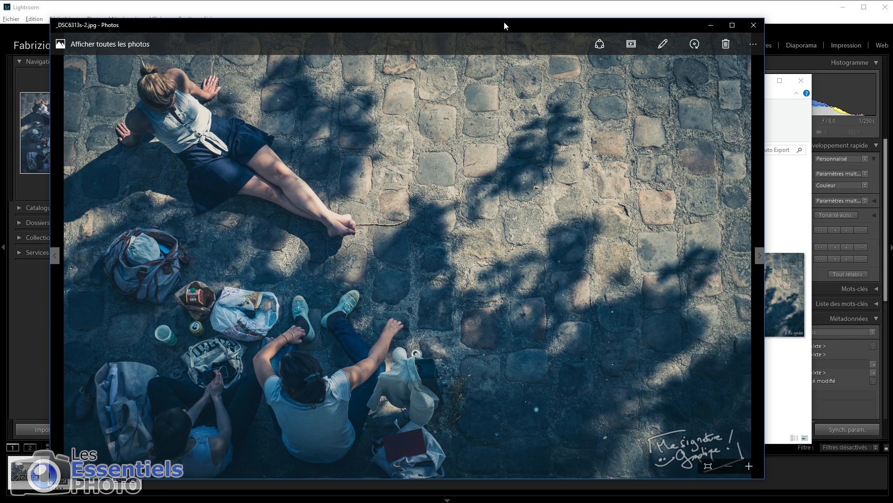
pyautogui.press('Right')
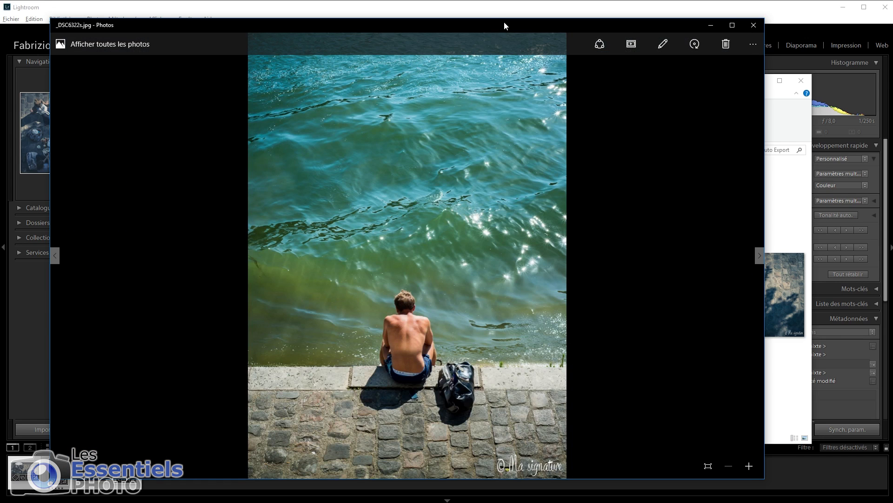
pyautogui.press('Right')
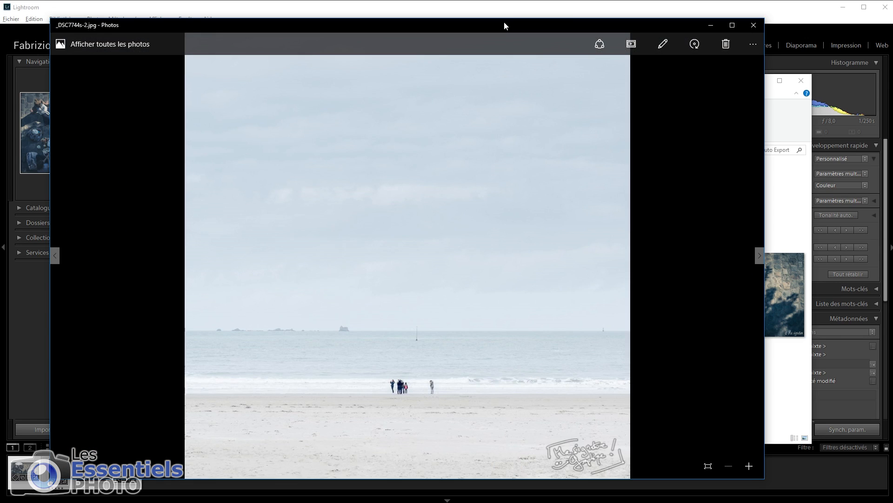
pyautogui.press('Right')
pyautogui.press('Right')
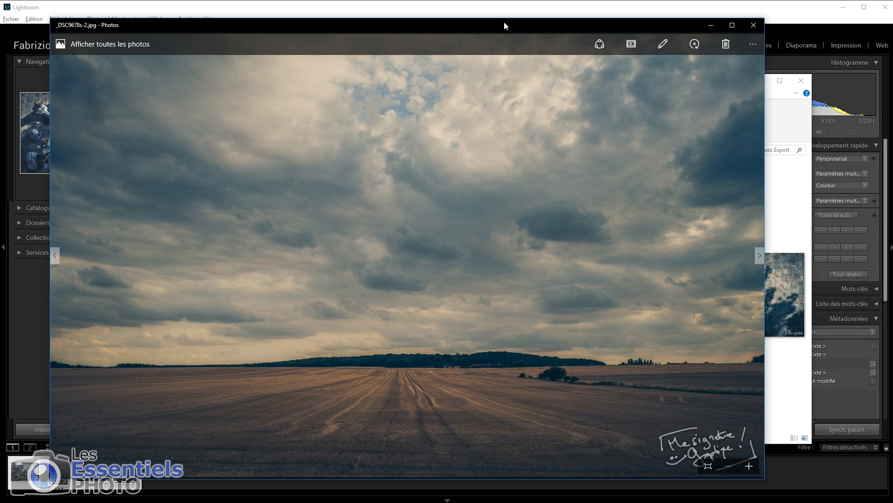
pyautogui.hotkey('alt', 'Tab')
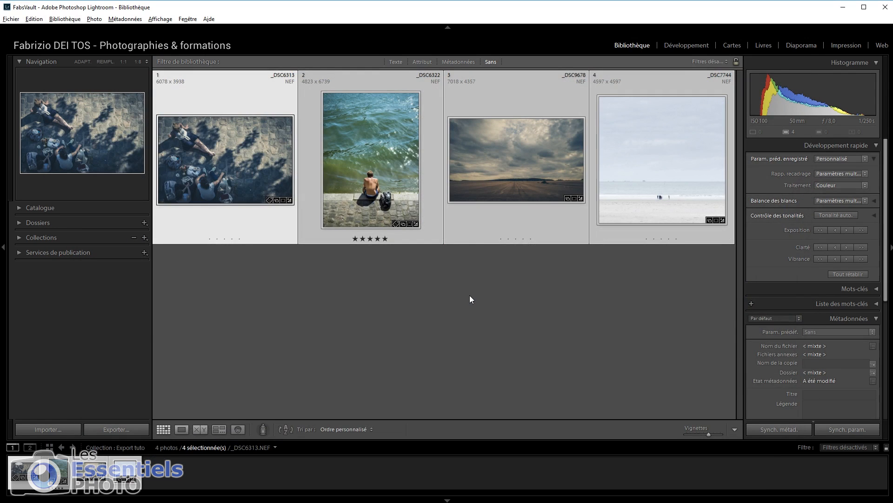